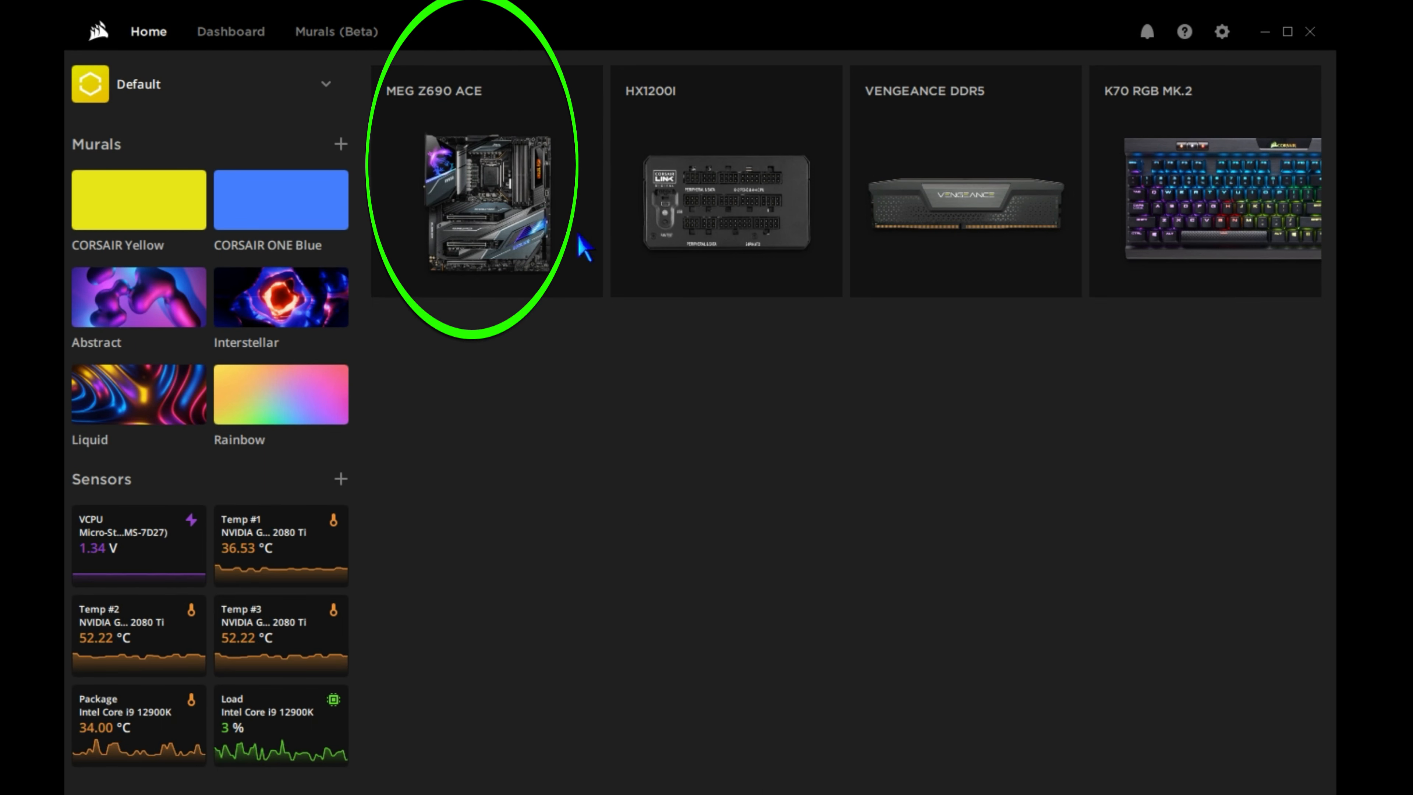
Turn off the Mystic Light option that overwrites third-party RGB software after system restart in MSI Center.
mouse_move(584, 237)
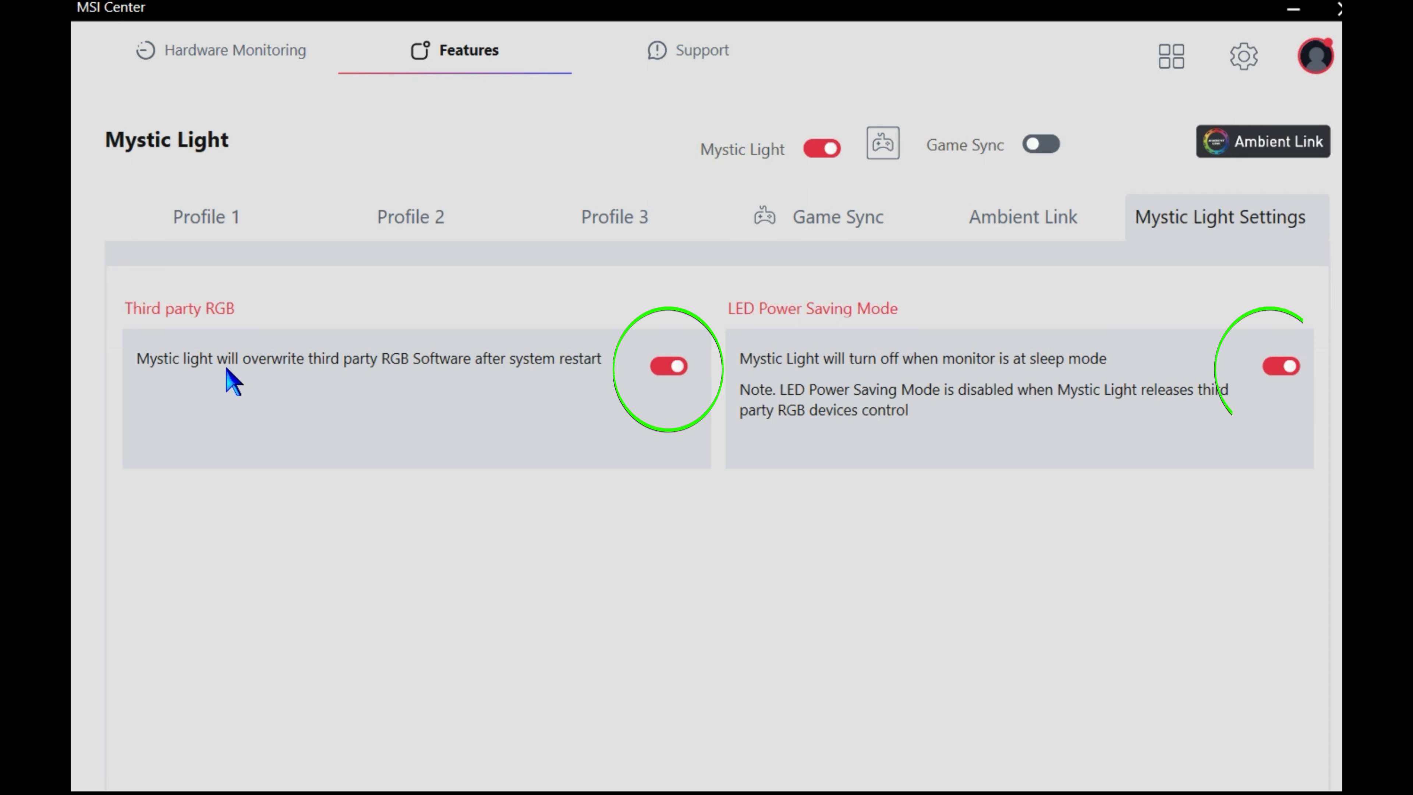
left_click(670, 367)
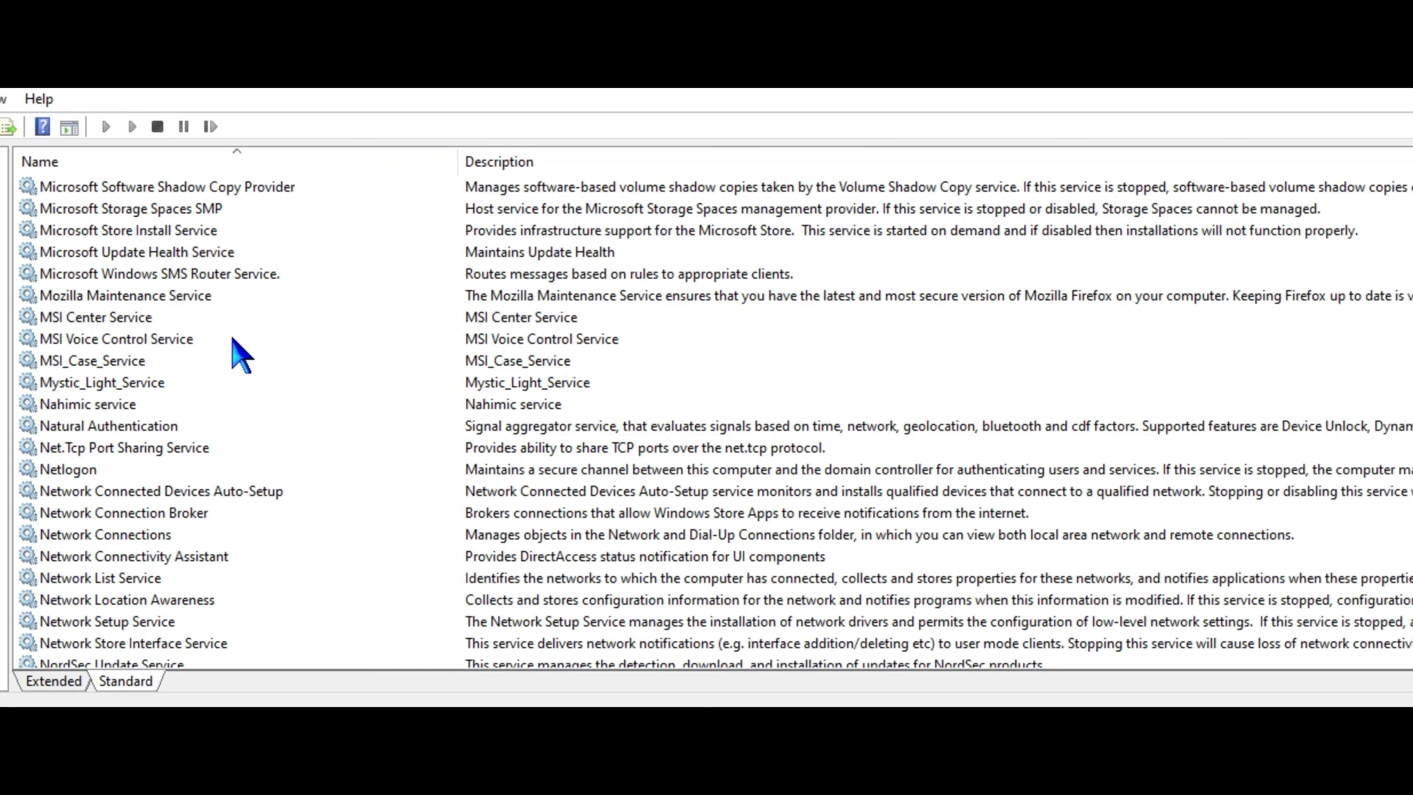
Locate MSI Center Service and MSI Voice Control Service in the Windows services list.
left_click(177, 319)
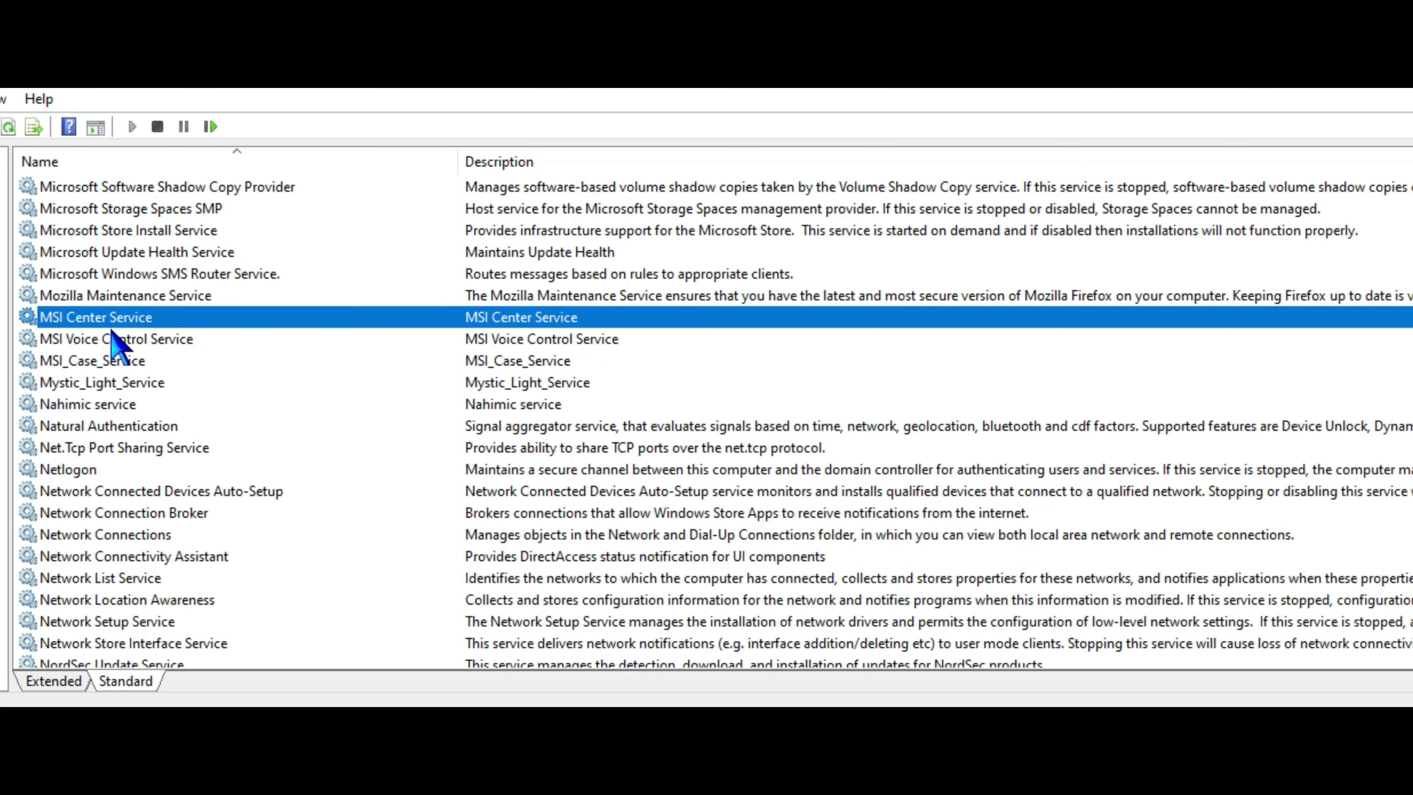
left_click(257, 340)
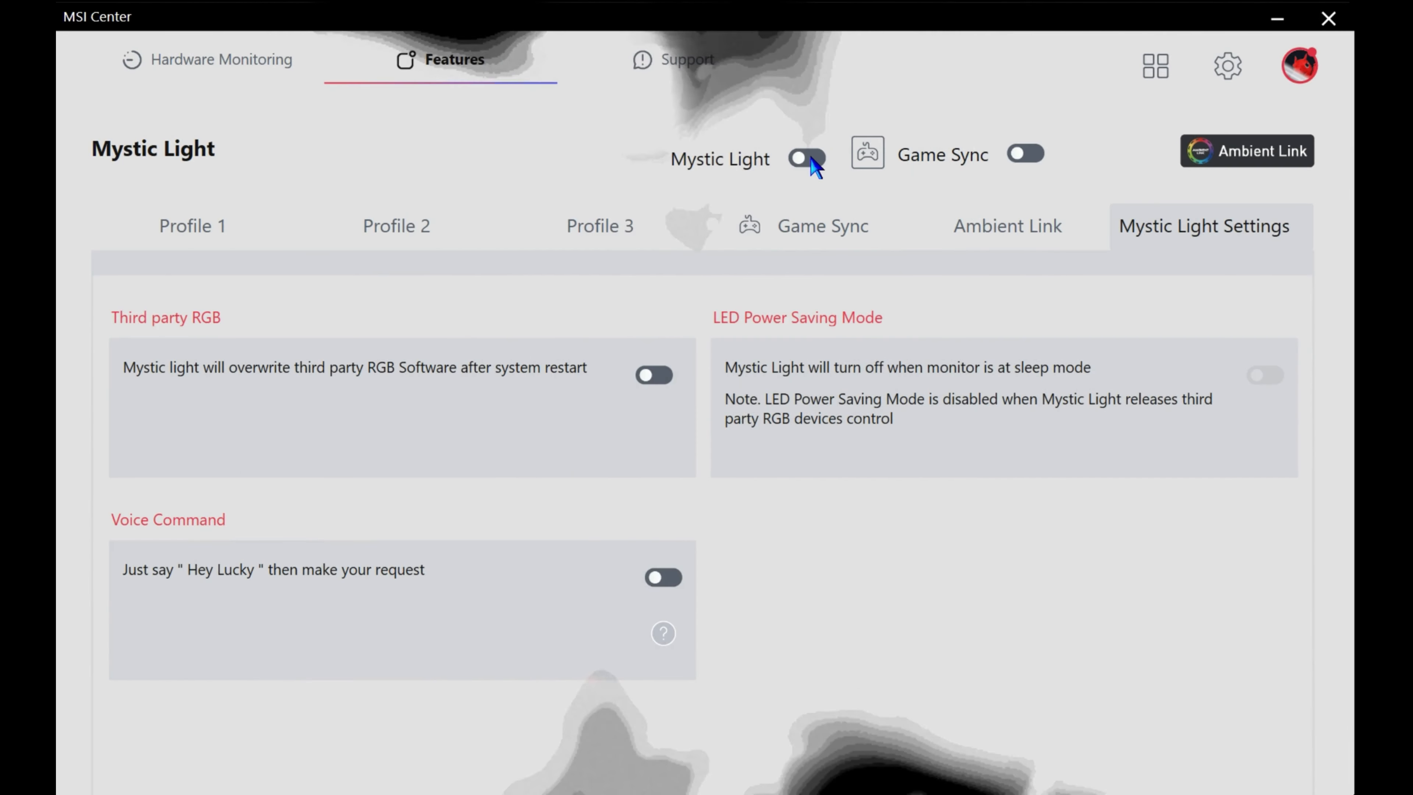
Toggle the main Mystic Light switch in MSI Center.
left_click(807, 158)
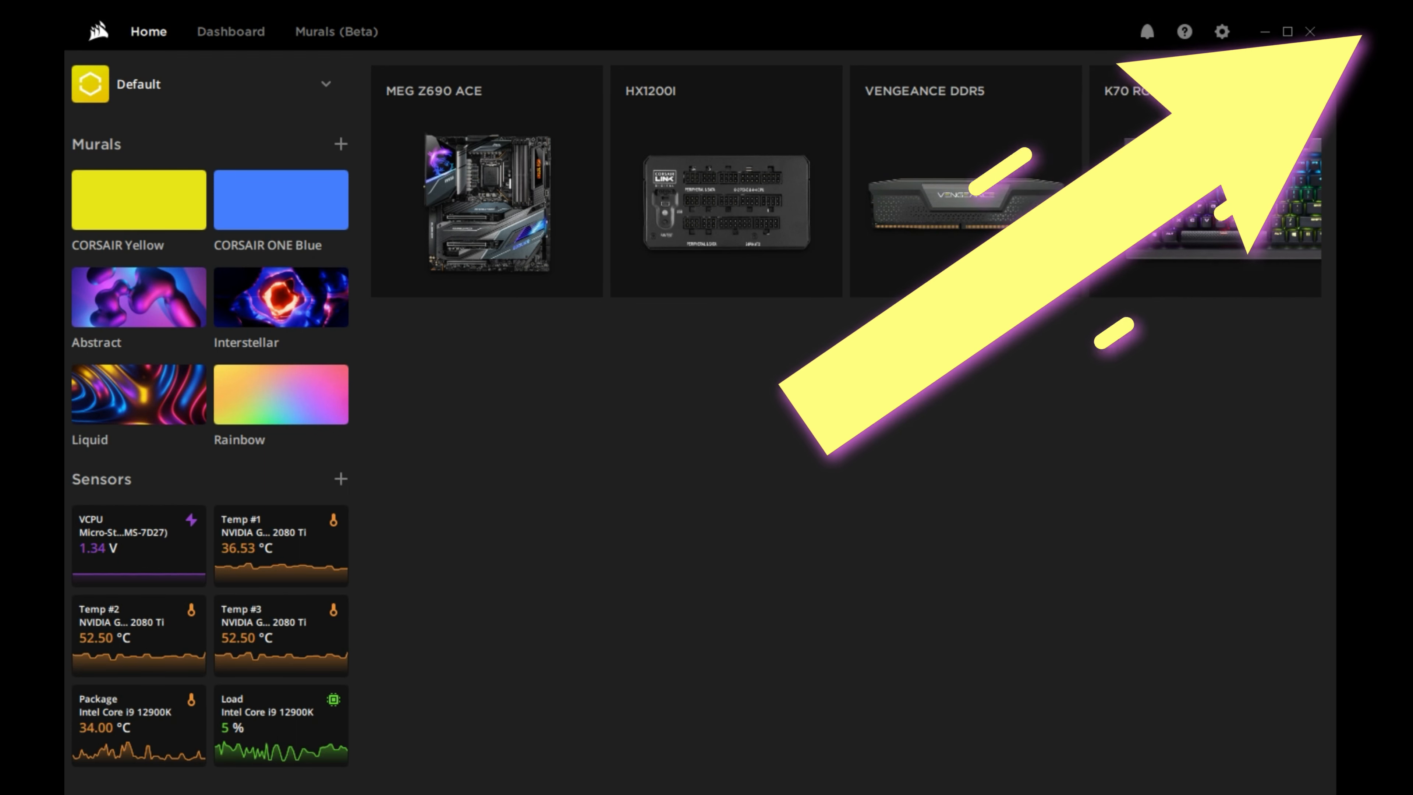
Switch to iCUE and show the client and device lists in its Software and Games settings.
left_click(1227, 34)
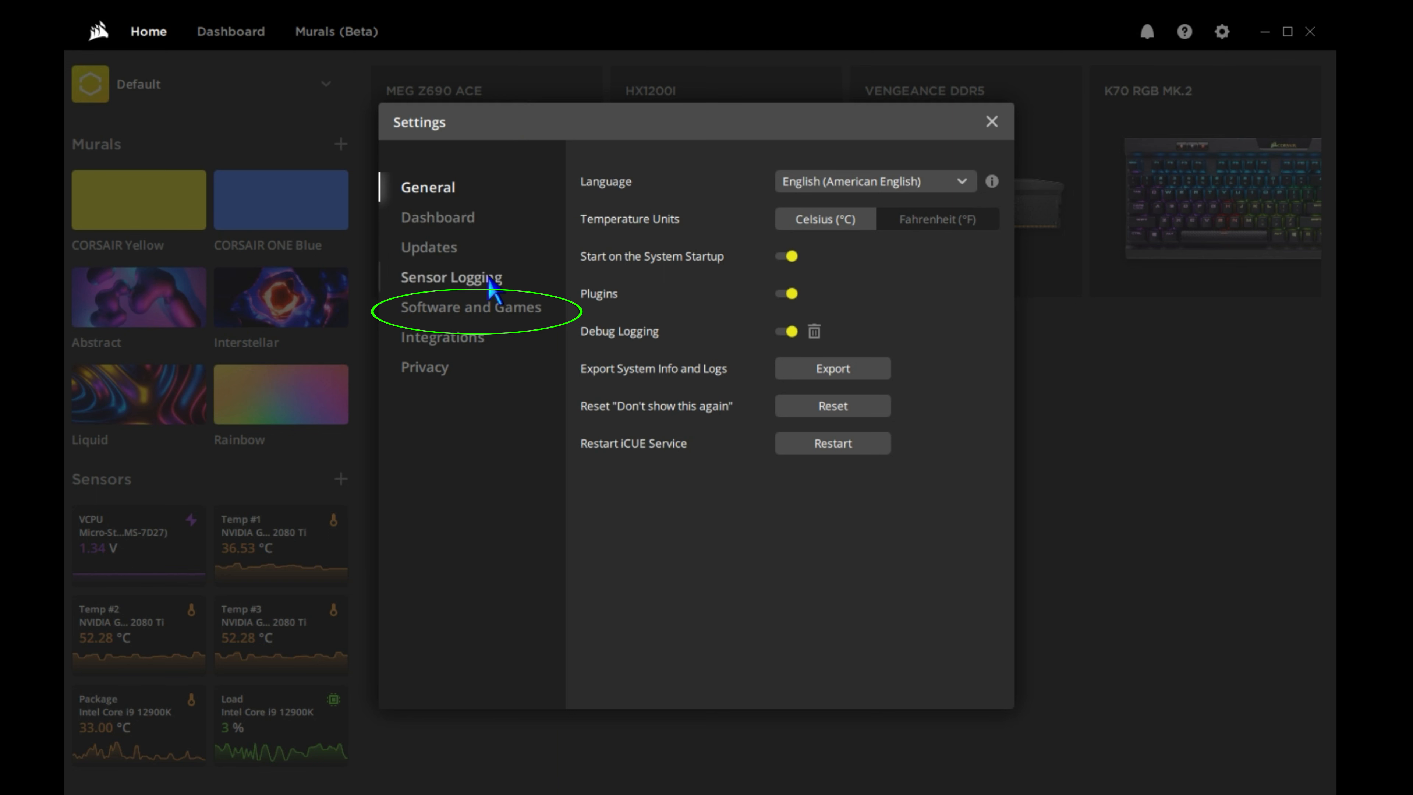
left_click(496, 312)
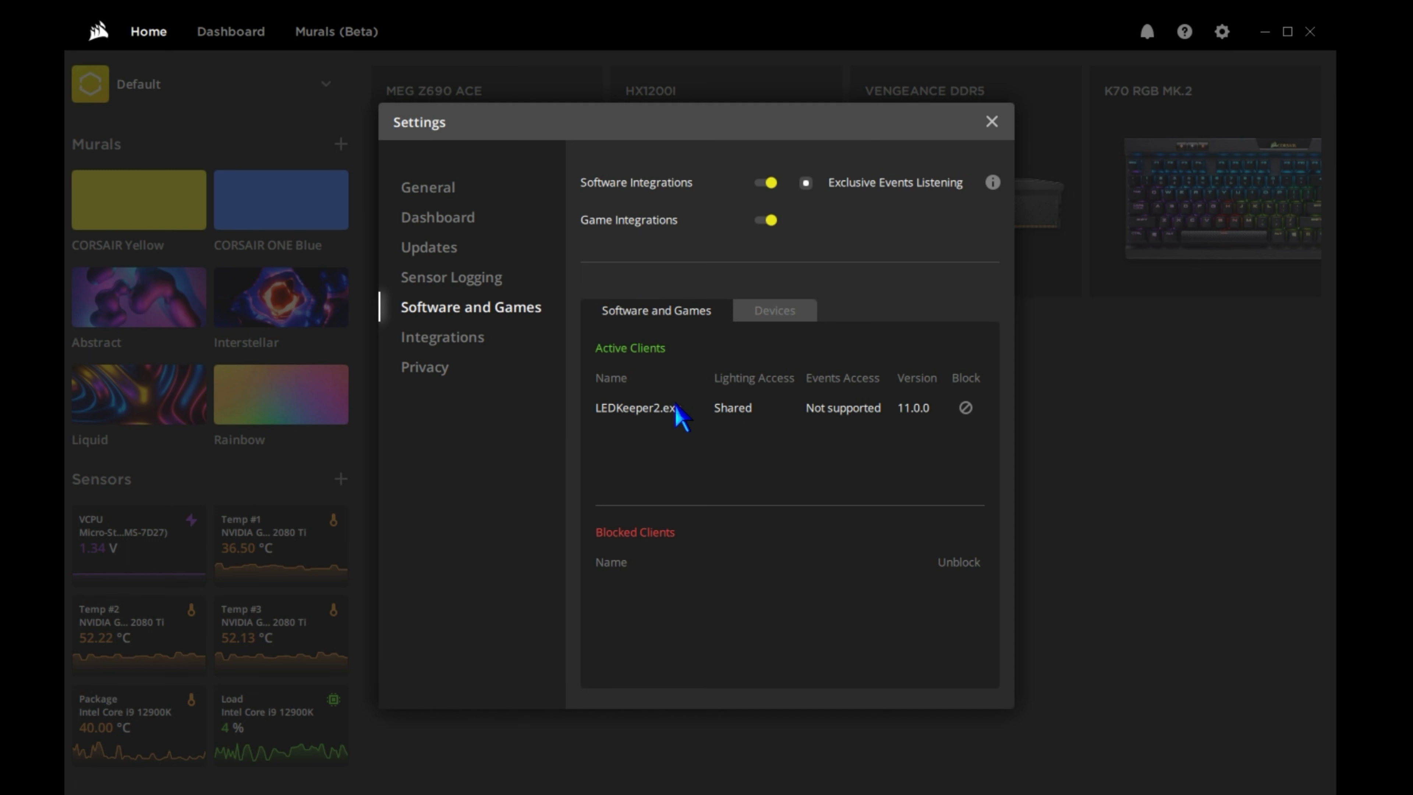
left_click(778, 311)
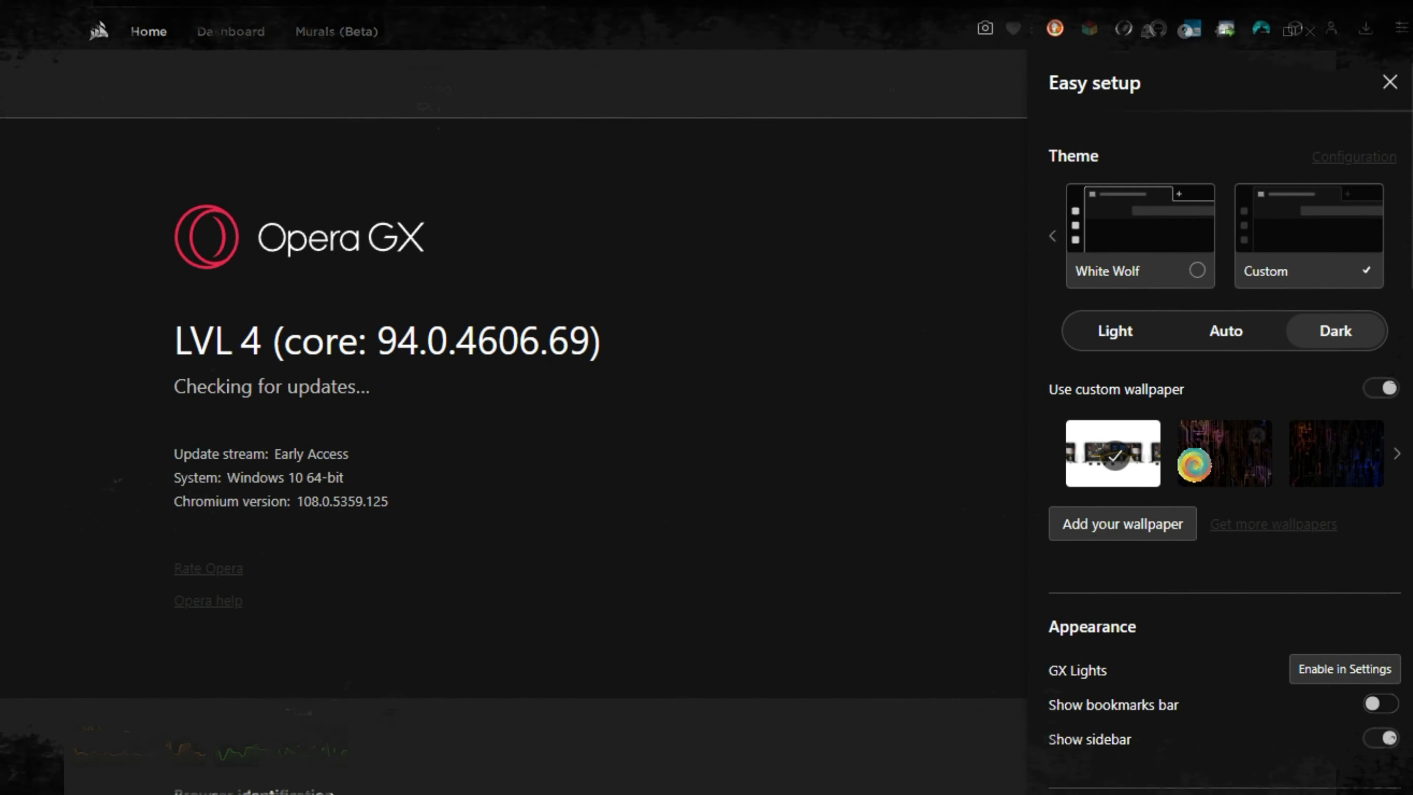
Set the Browser Startup effect to Rings in Opera GX's GX Lights settings, preview it and toggle that action.
left_click(1296, 673)
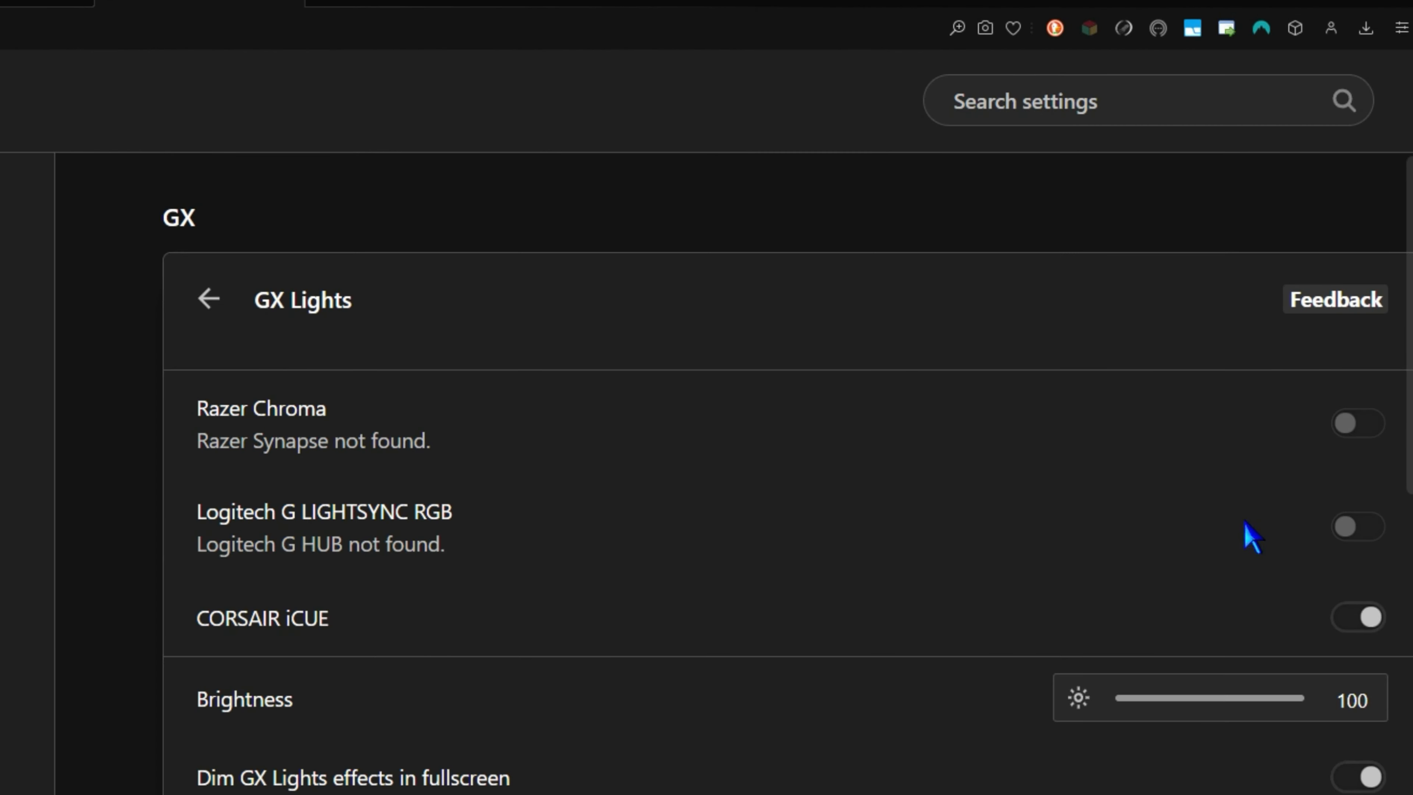
left_click(259, 628)
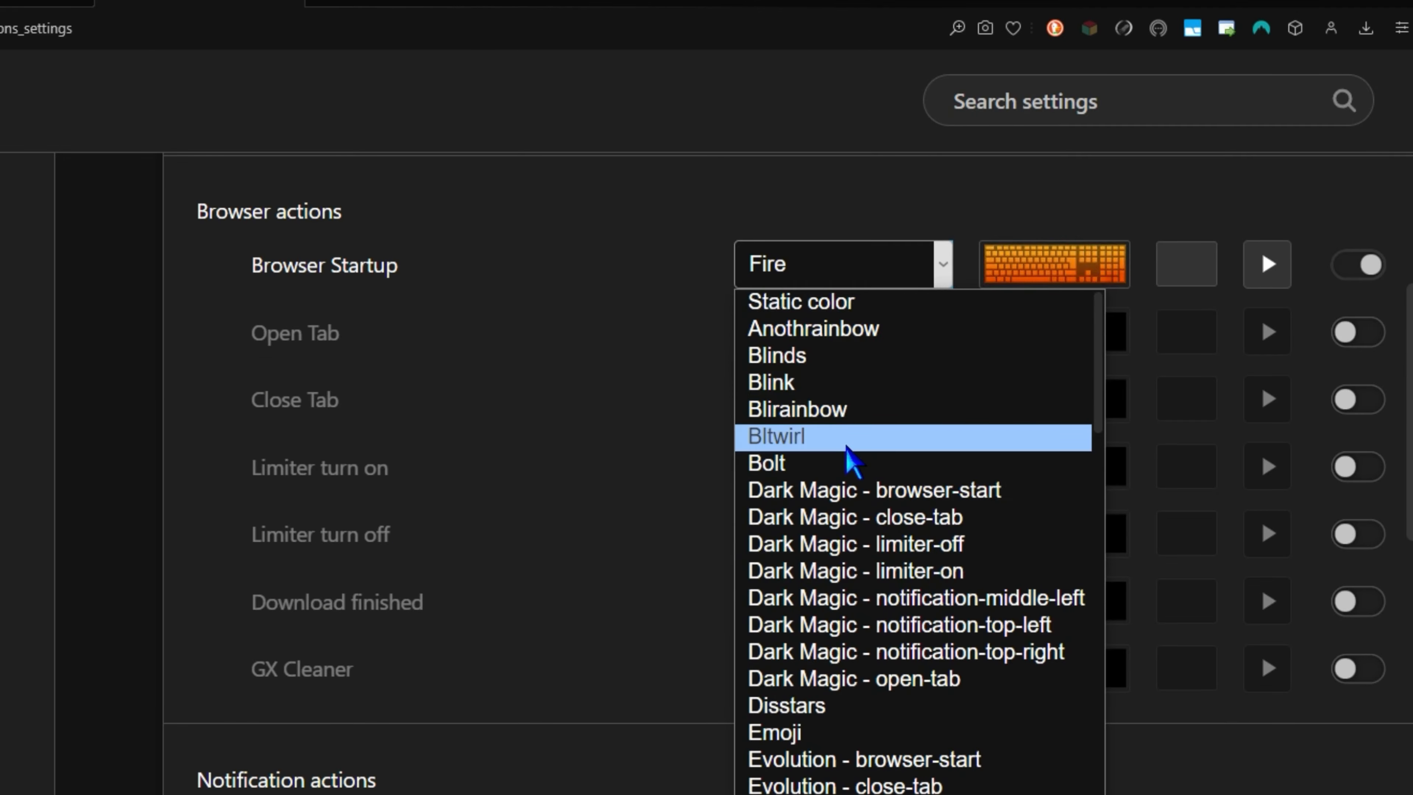
left_click(846, 445)
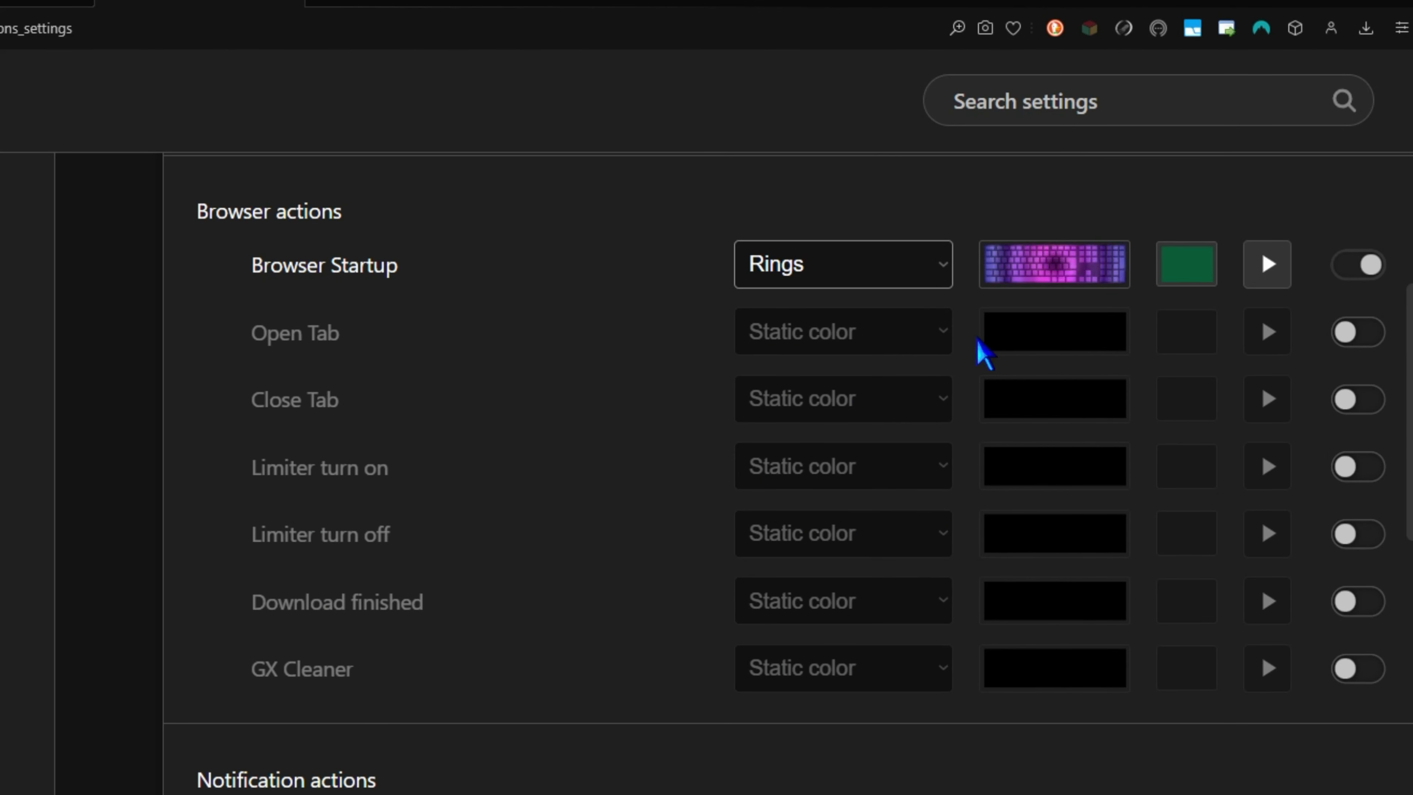
left_click(1267, 264)
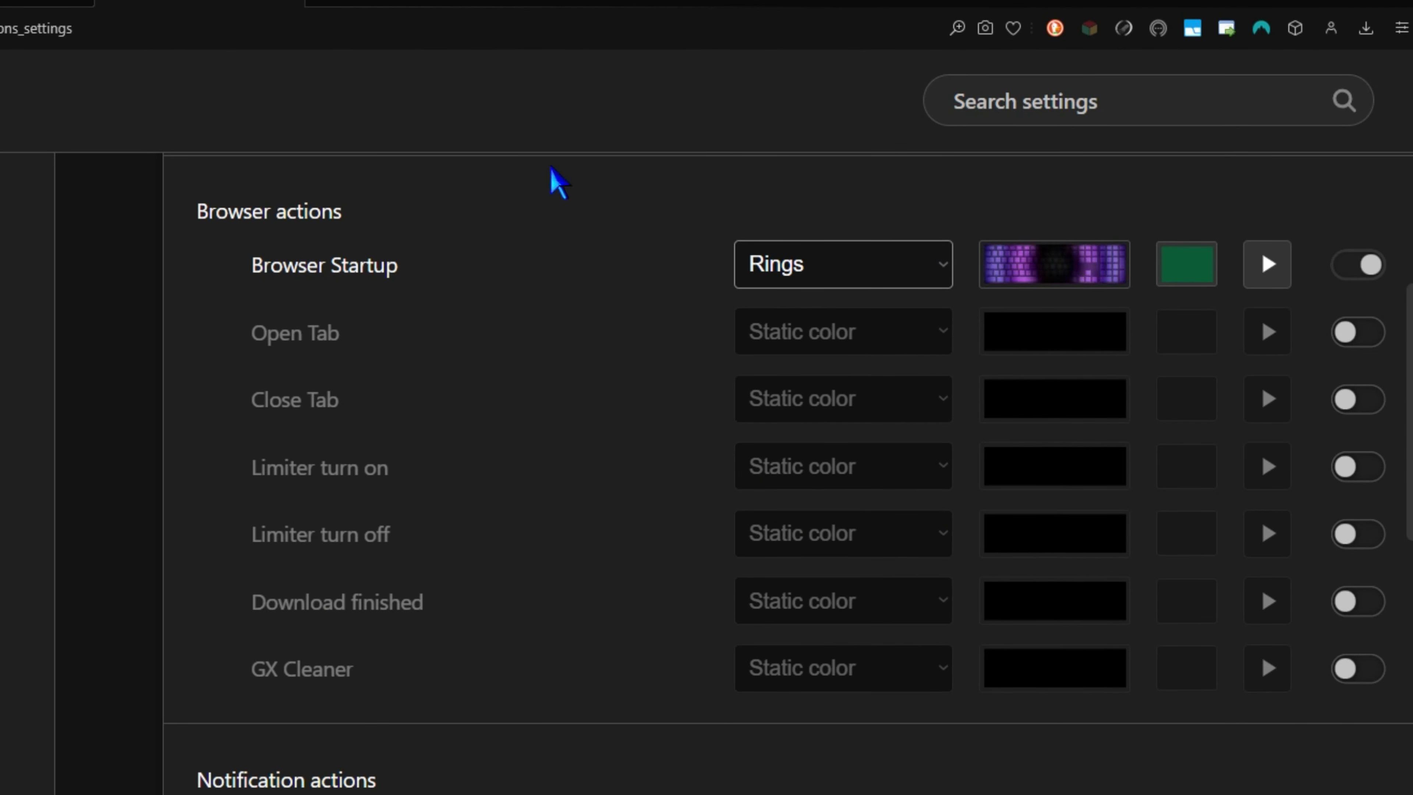
left_click(1346, 265)
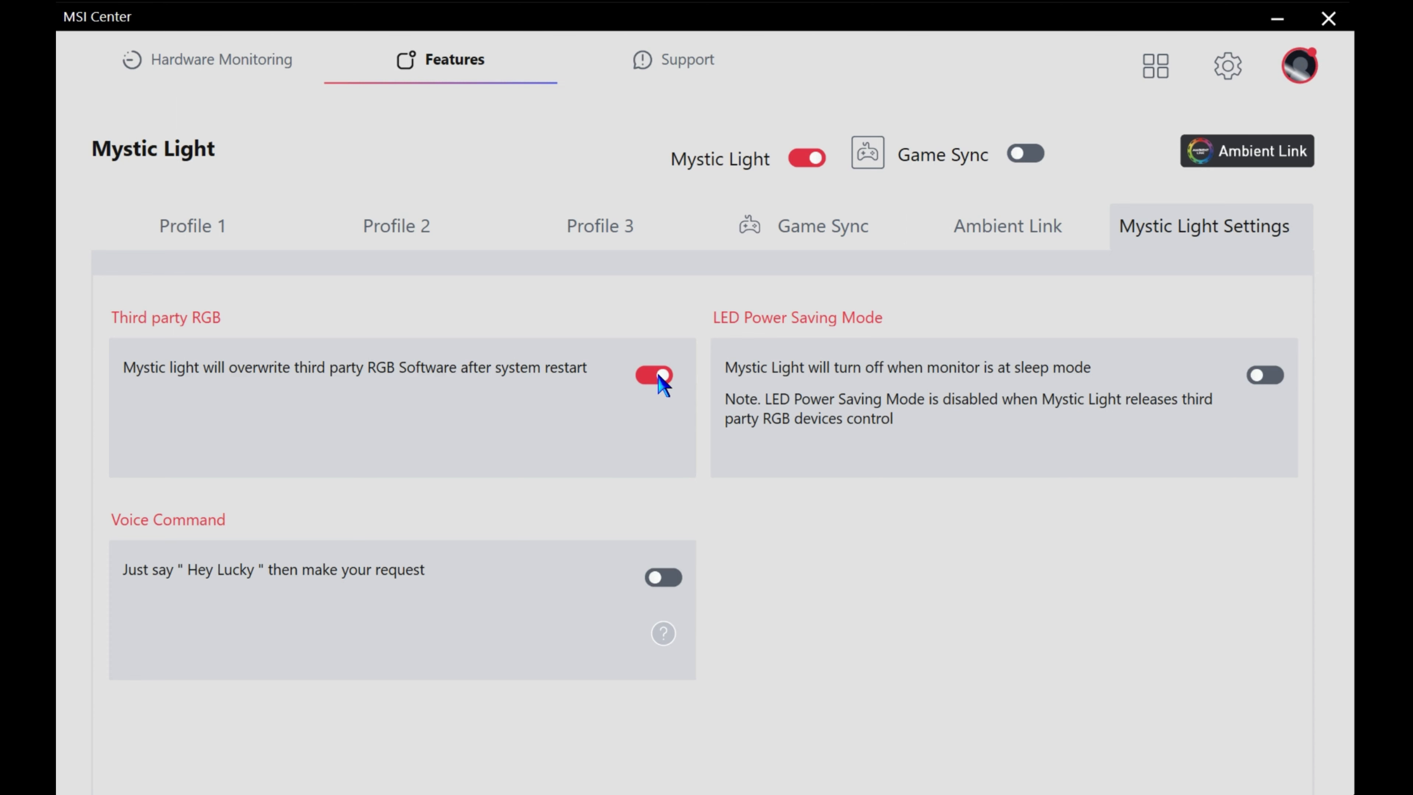
Return to MSI Center and disable Mystic Light's Third party RGB overwrite setting.
left_click(658, 376)
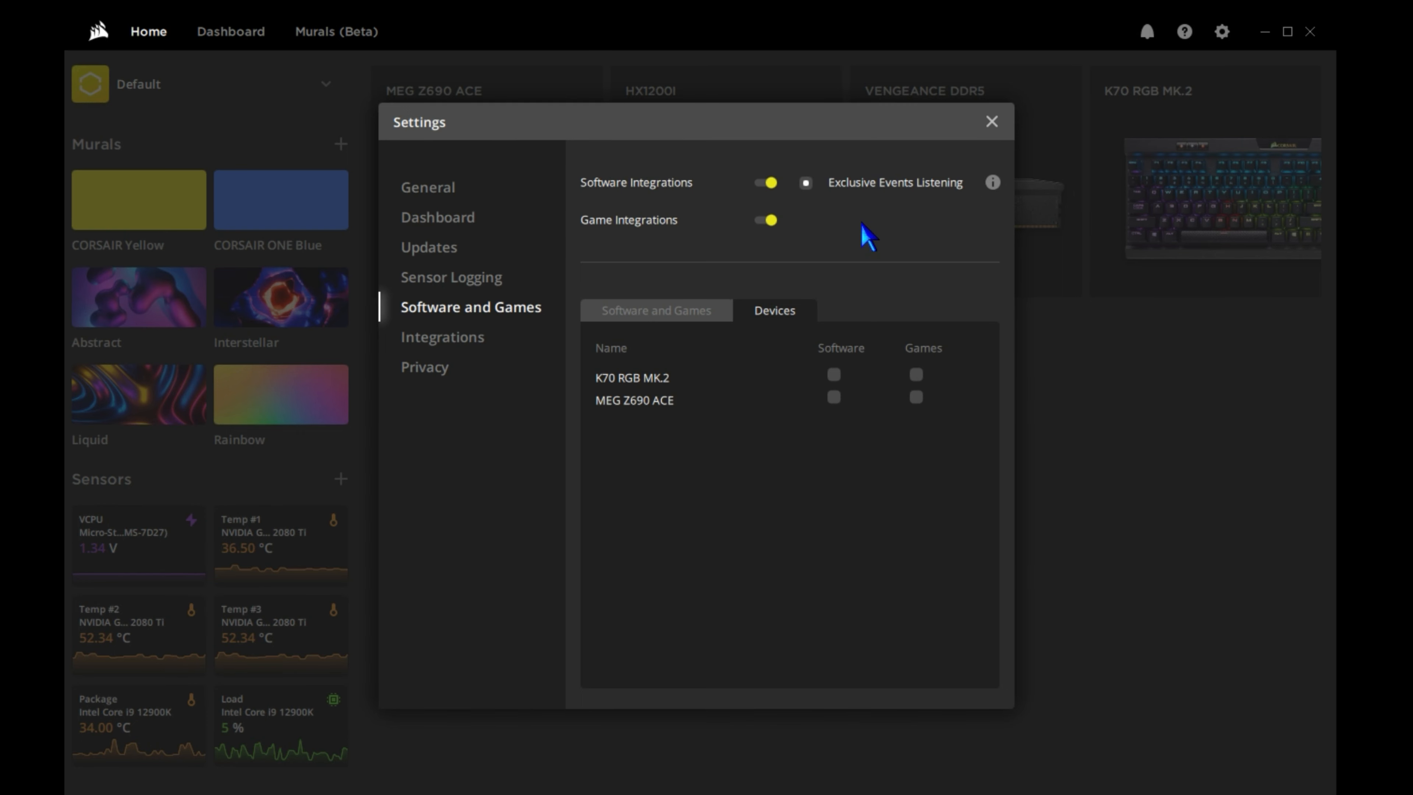
Close the iCUE settings and open the MEG Z690 ACE motherboard device.
left_click(991, 122)
mouse_move(1127, 149)
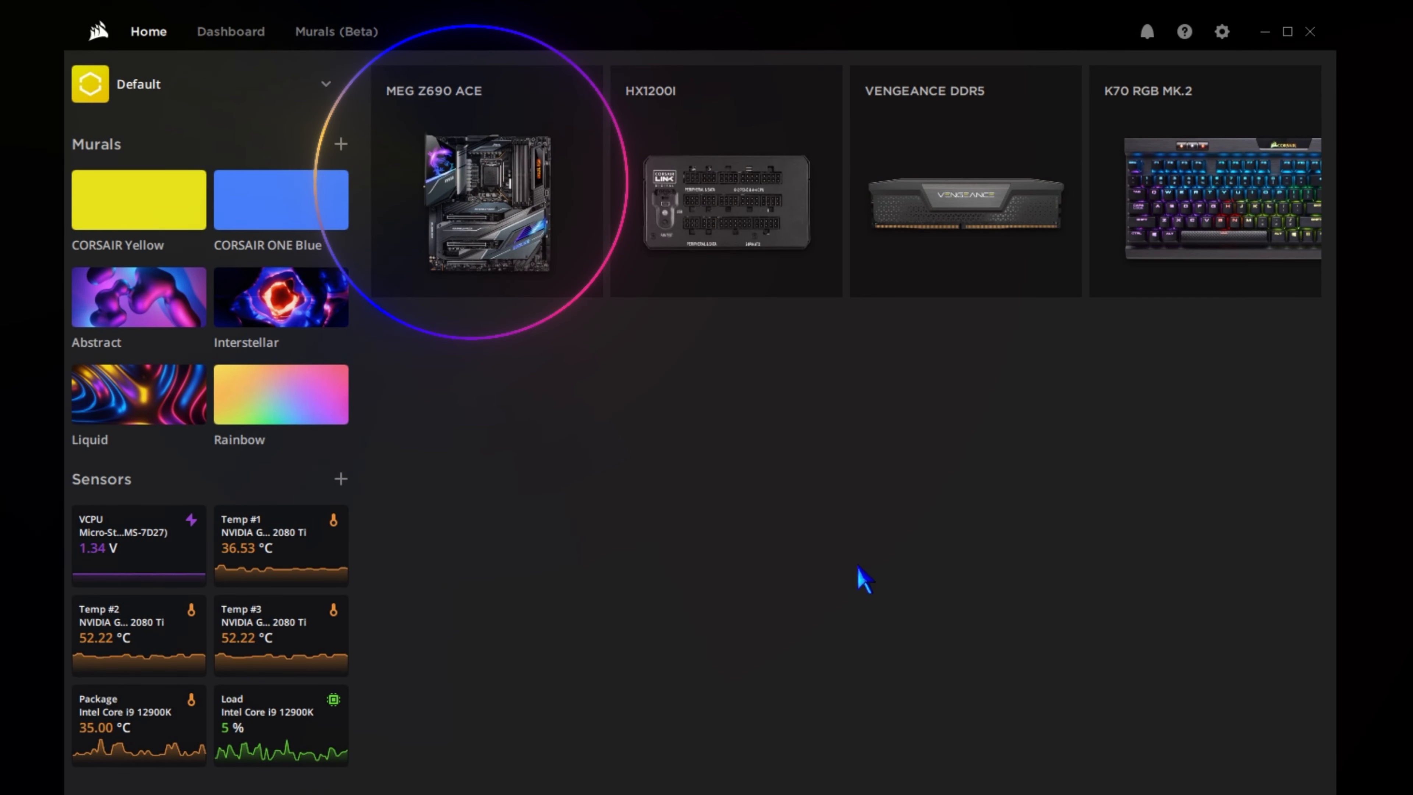
mouse_move(583, 229)
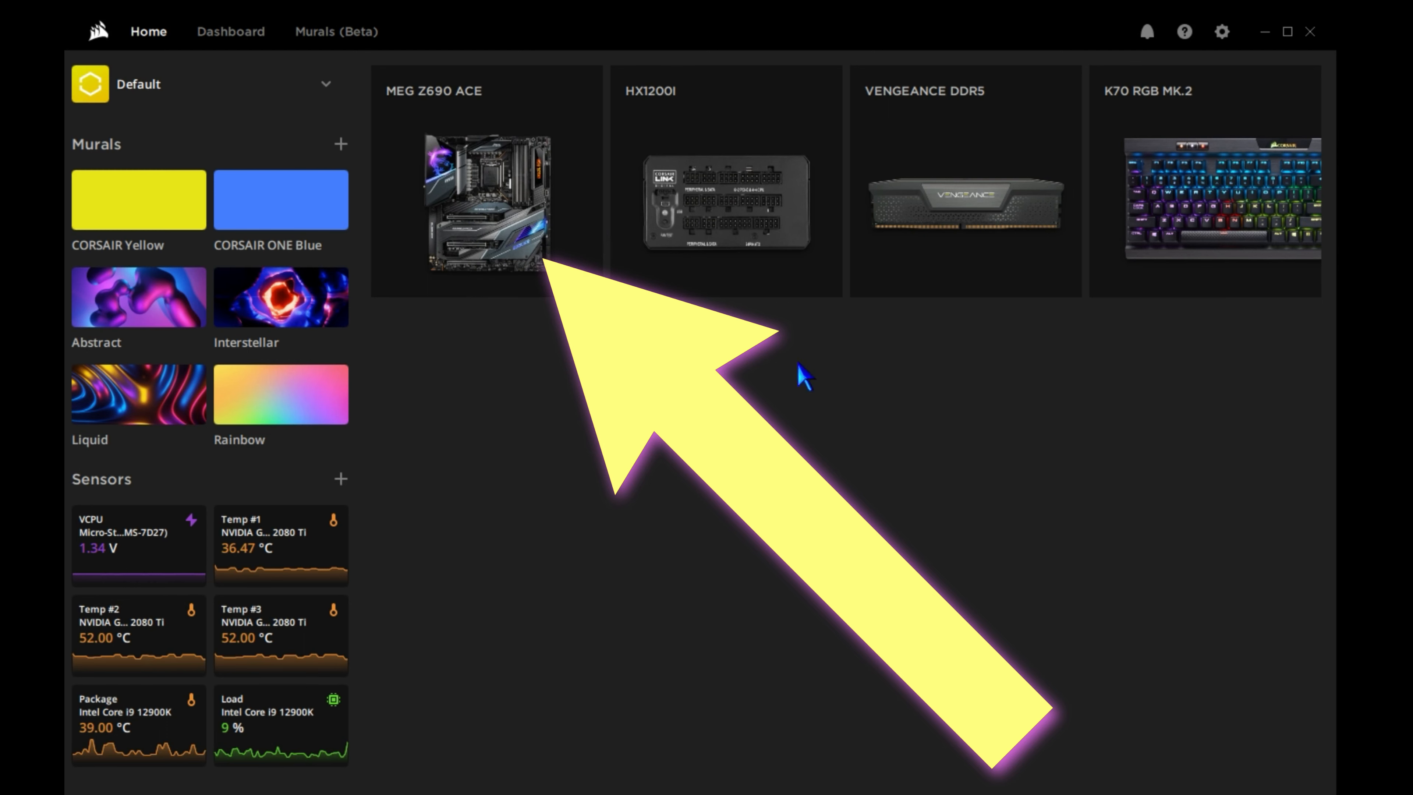
left_click(590, 192)
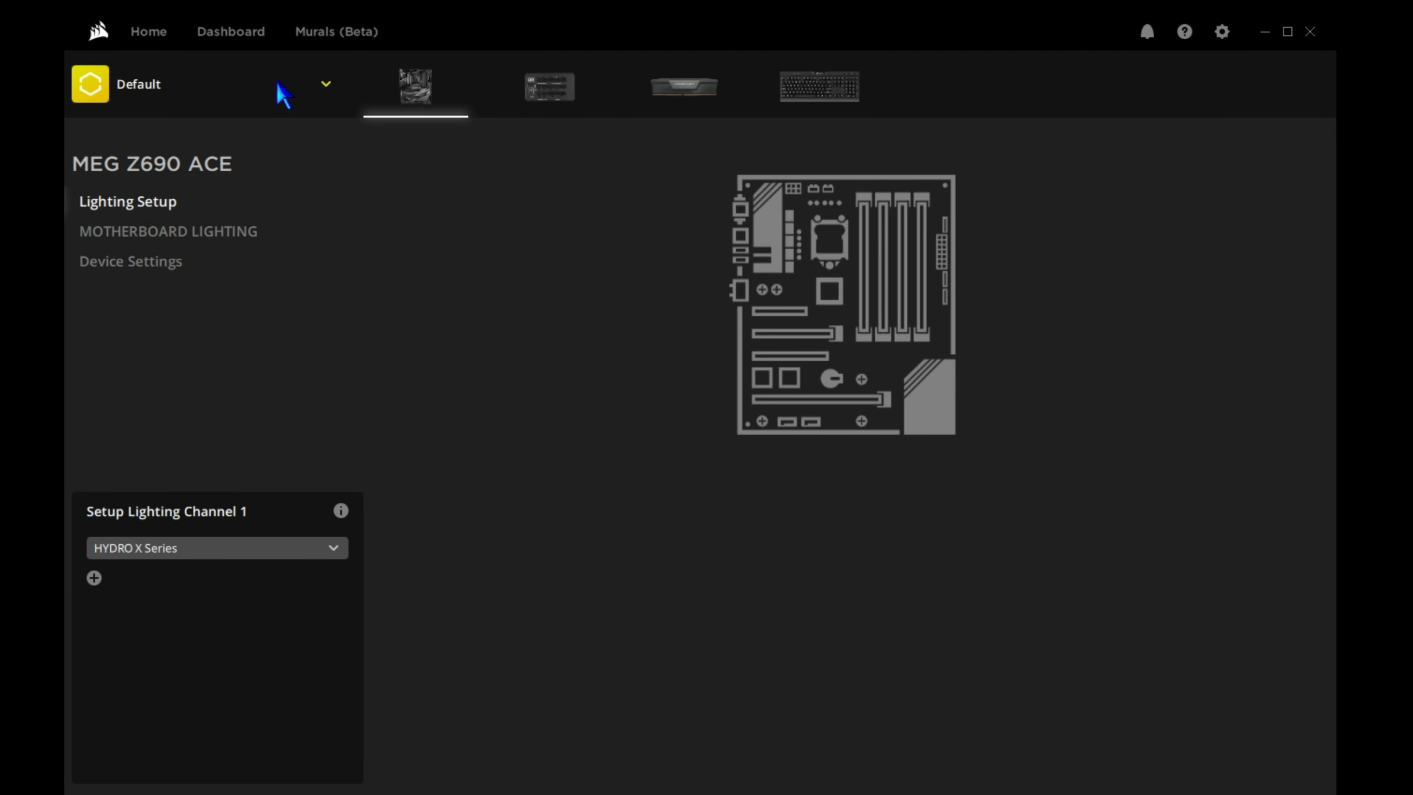
Start a new iCUE profile and name it TEST PROFILE.
left_click(283, 92)
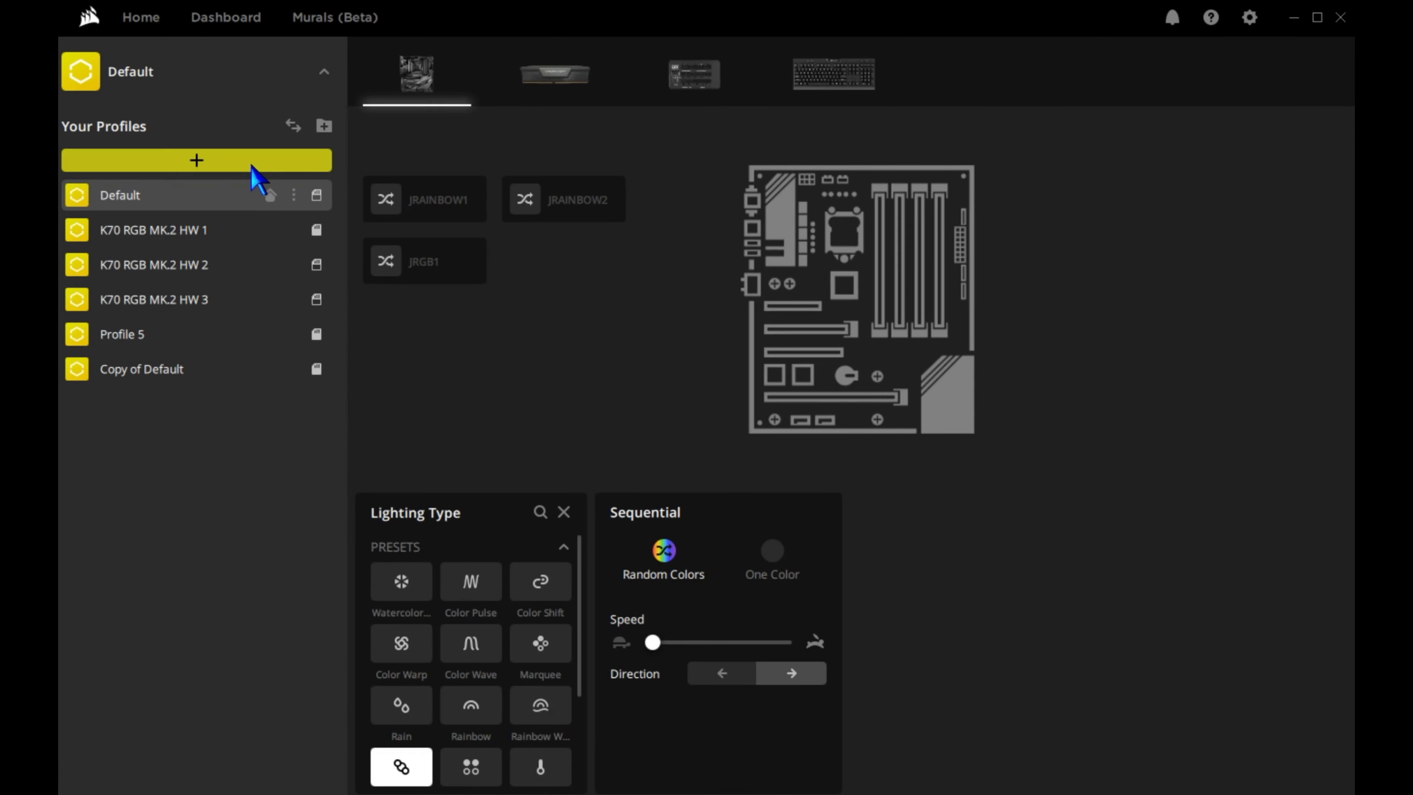
left_click(217, 174)
left_click(621, 287)
left_click(623, 269)
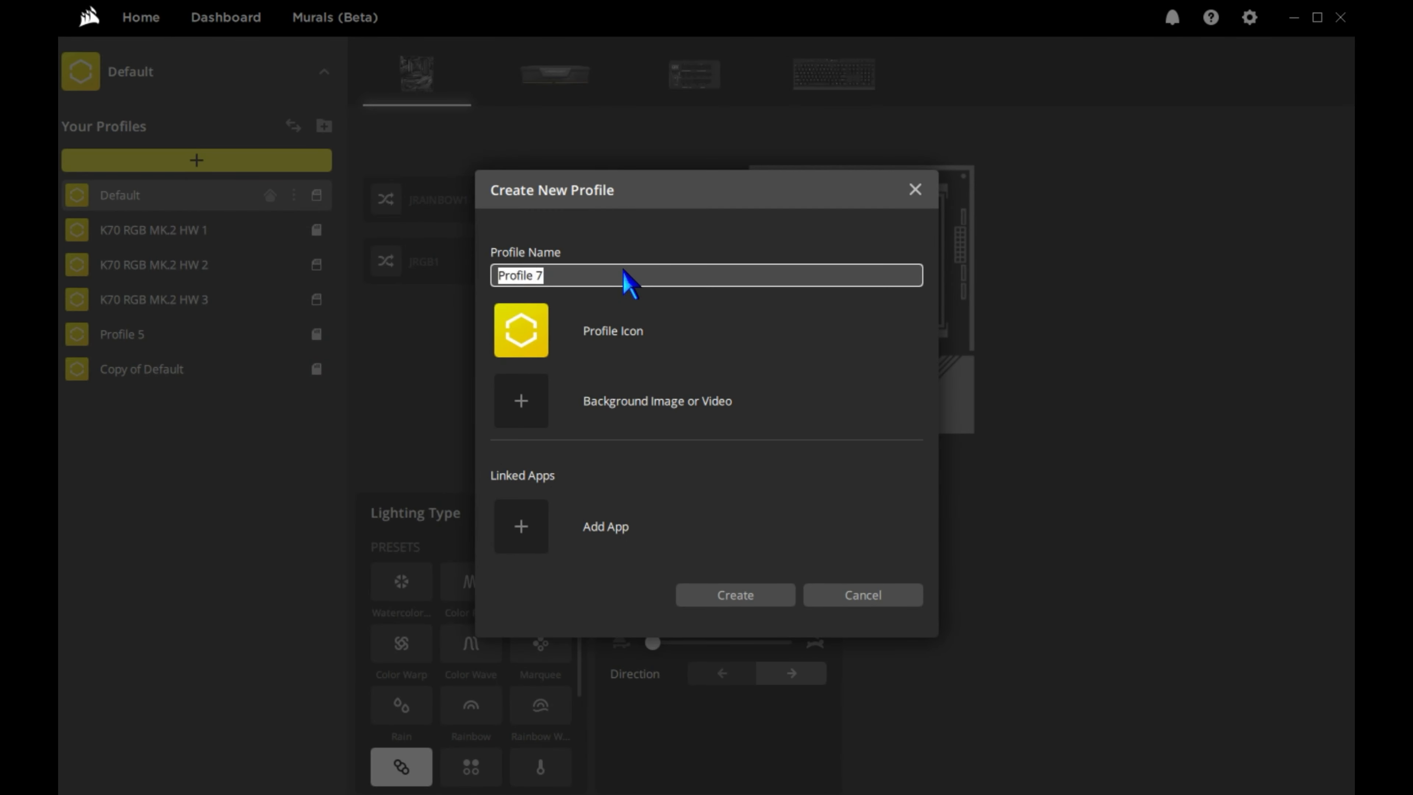
type("TEST PROFILE")
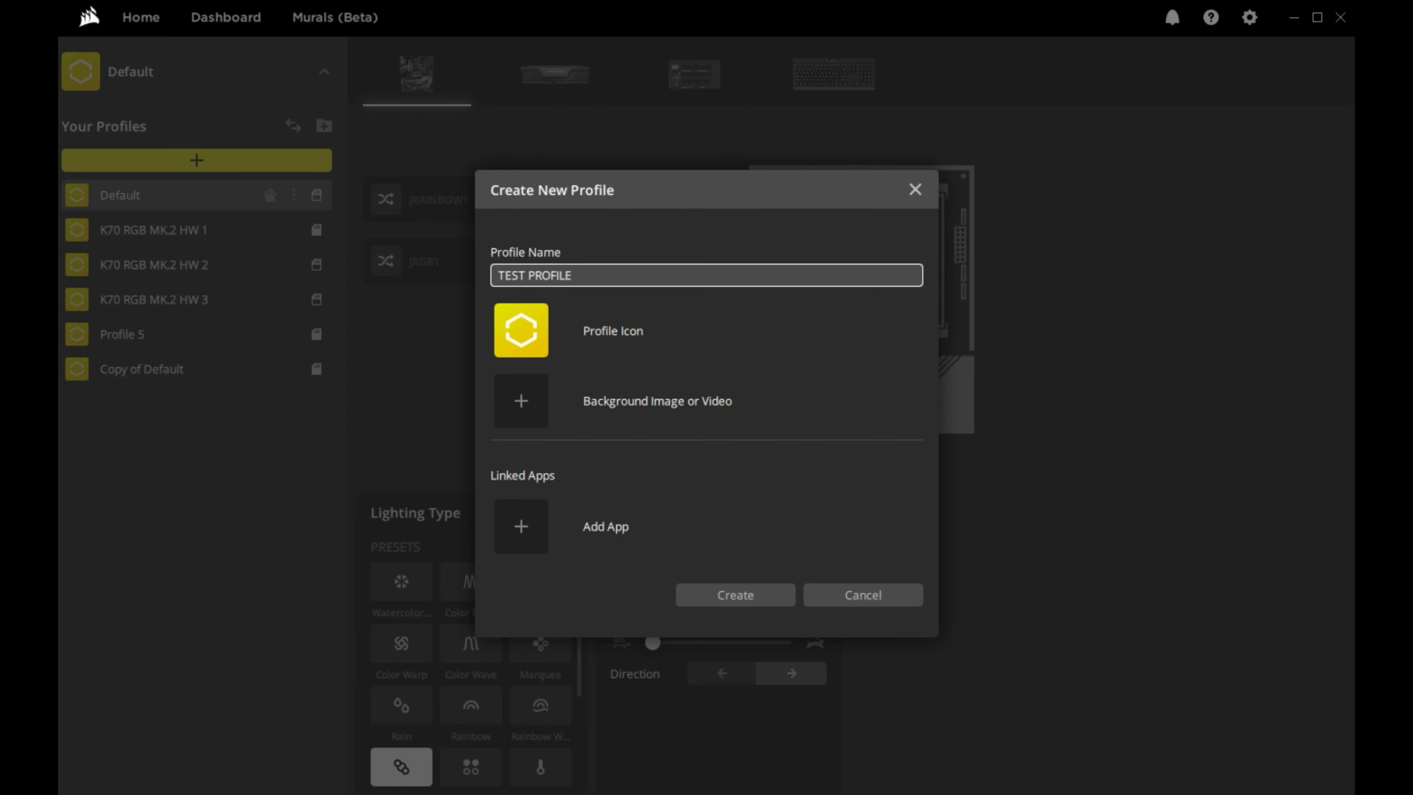
Use the basketball picture download (2).jpeg as the profile background and create the profile.
left_click(538, 412)
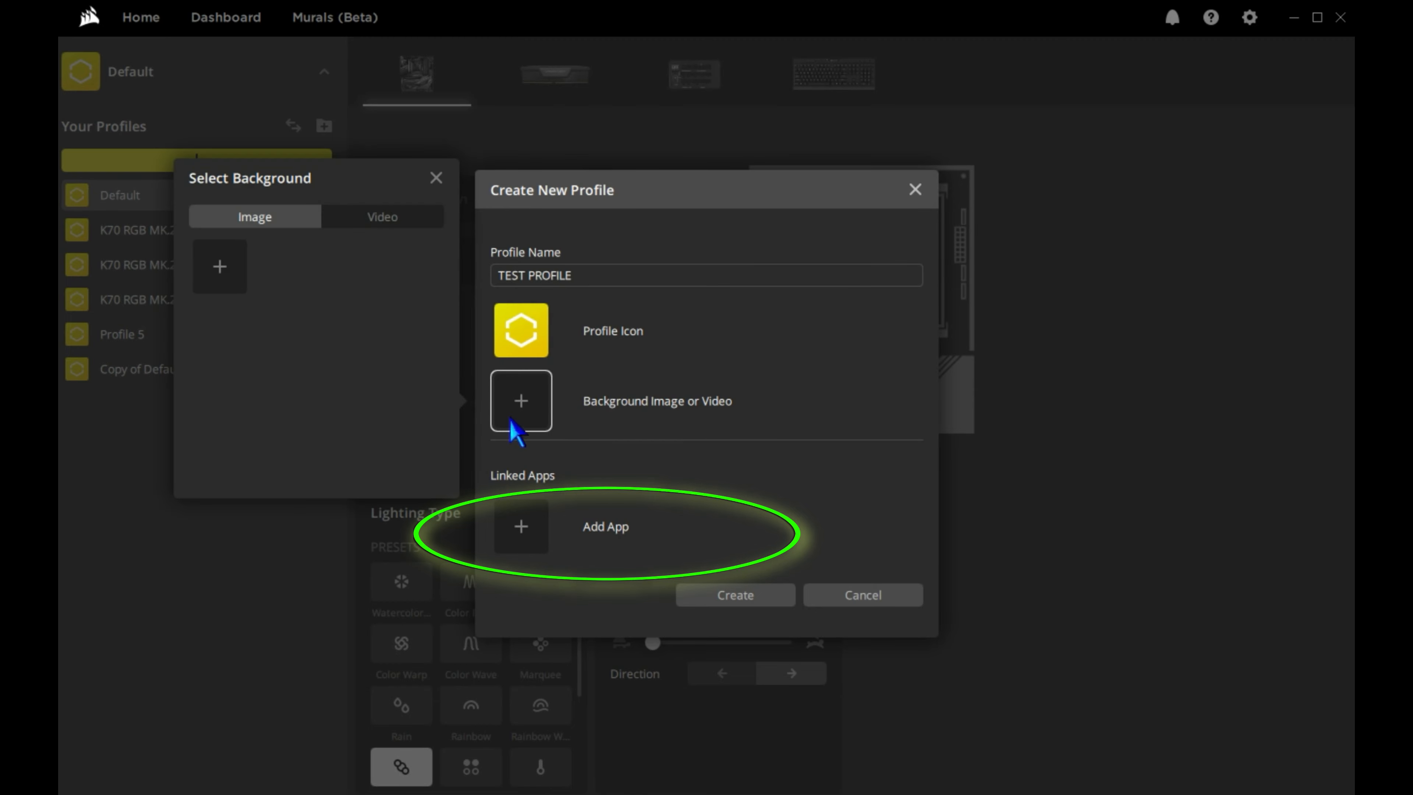
left_click(343, 215)
left_click(284, 225)
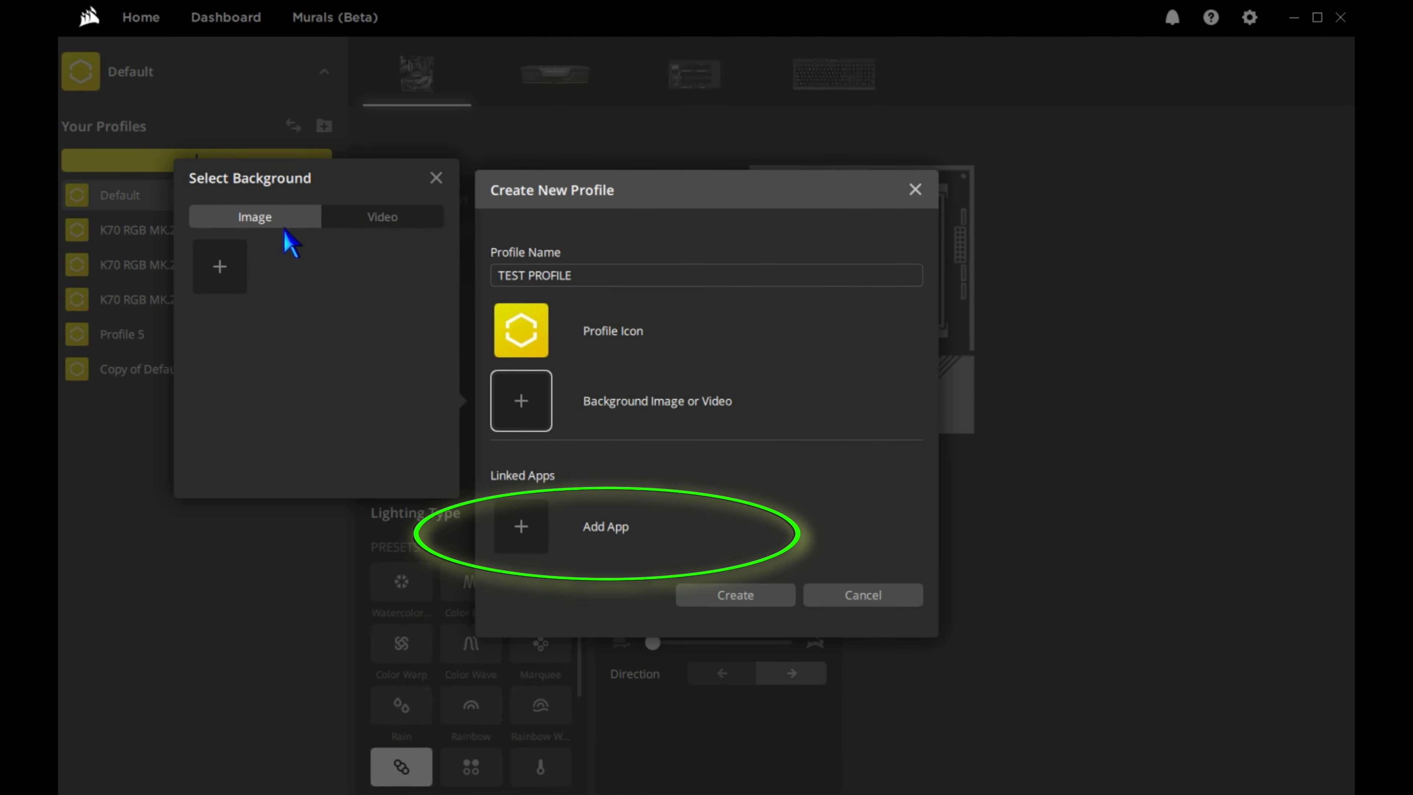
left_click(244, 262)
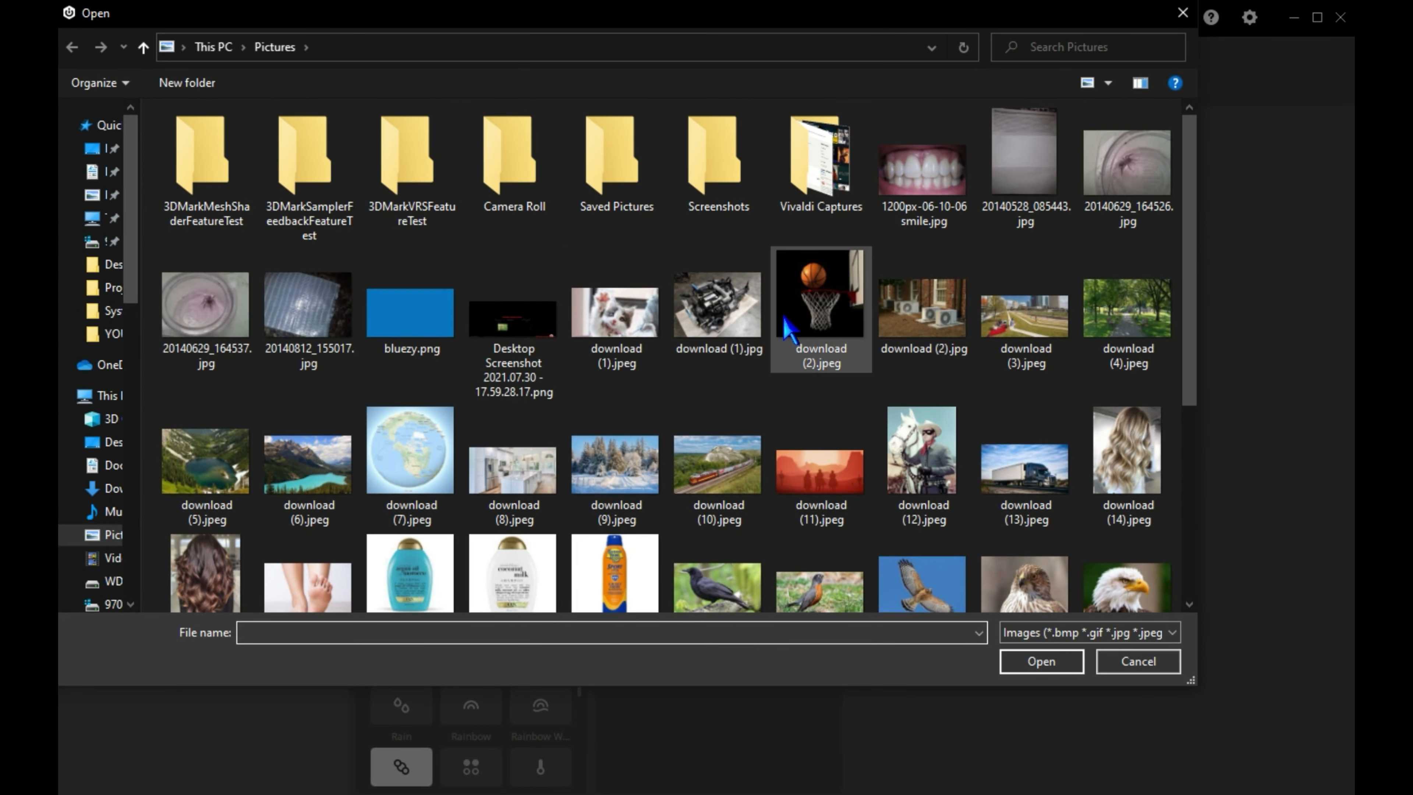
double_click(822, 311)
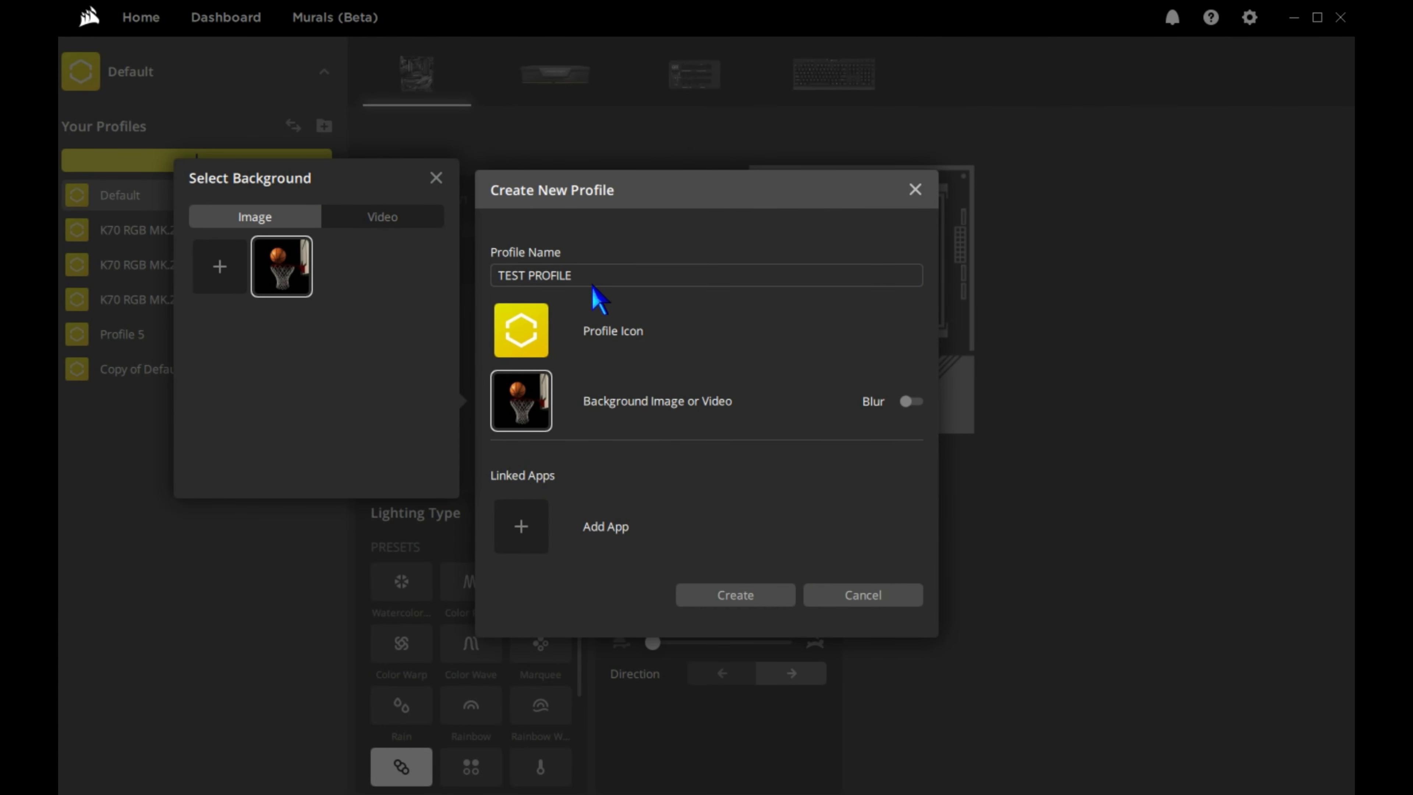
left_click(716, 608)
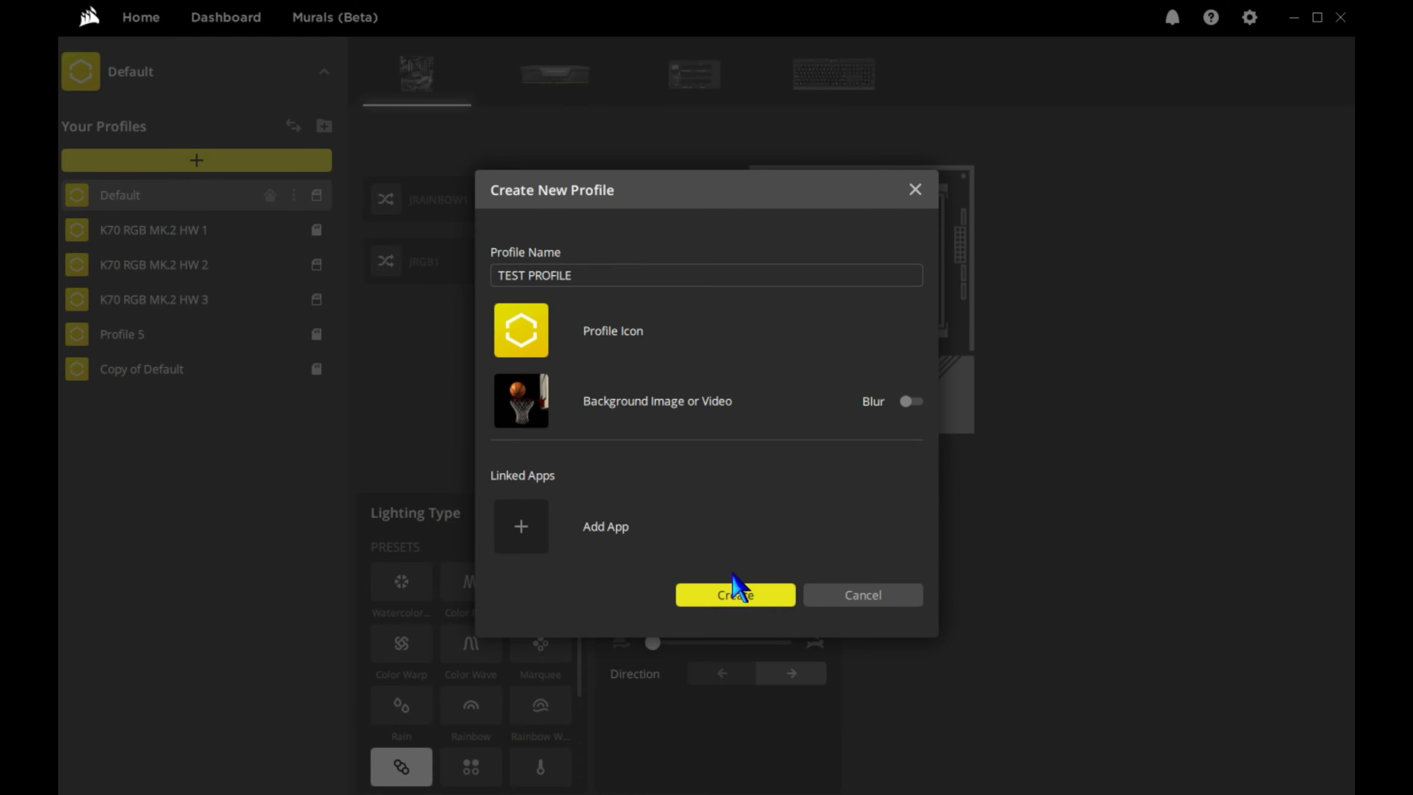
left_click(733, 590)
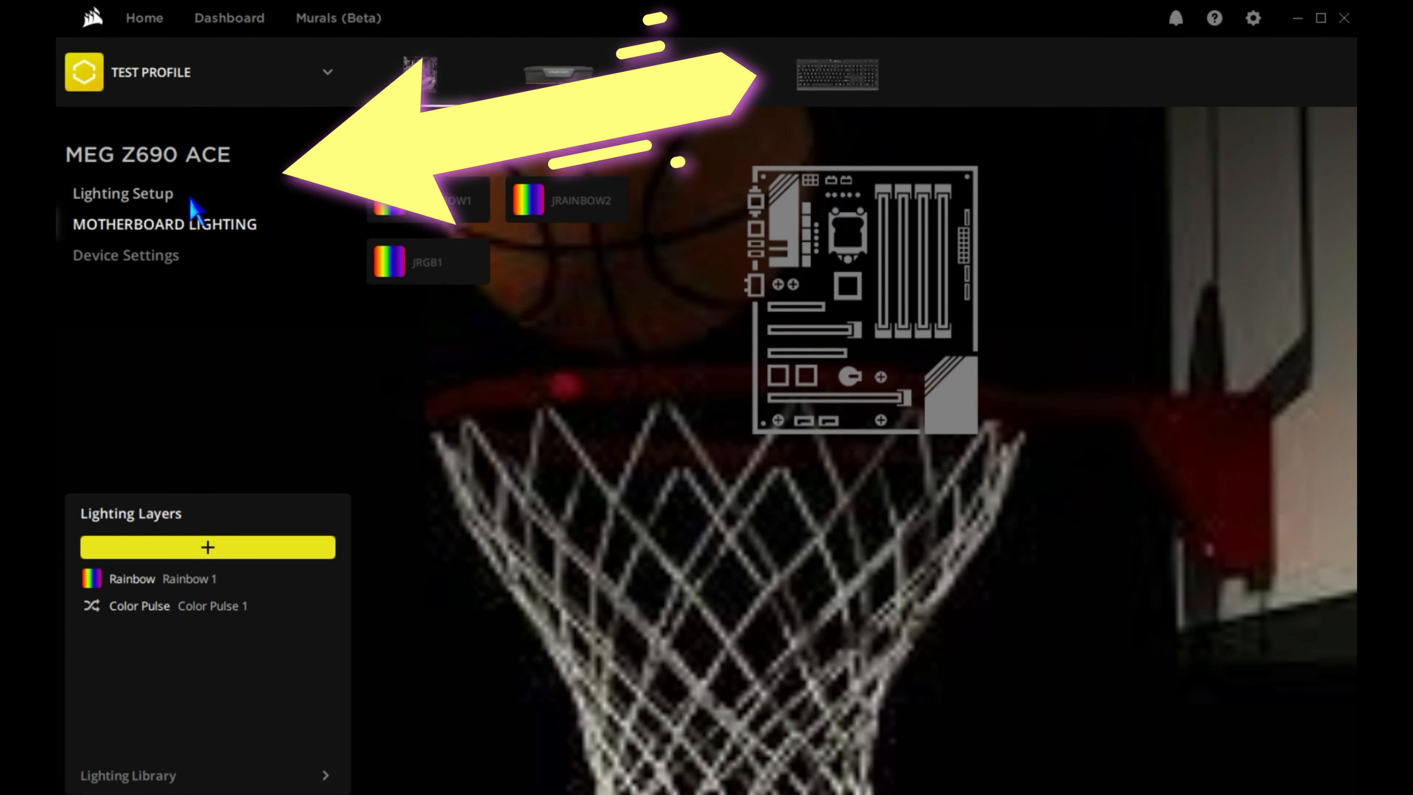
Open the Lighting Setup of the MEG Z690 ACE and check the device type for lighting channel 1.
left_click(188, 199)
left_click(215, 218)
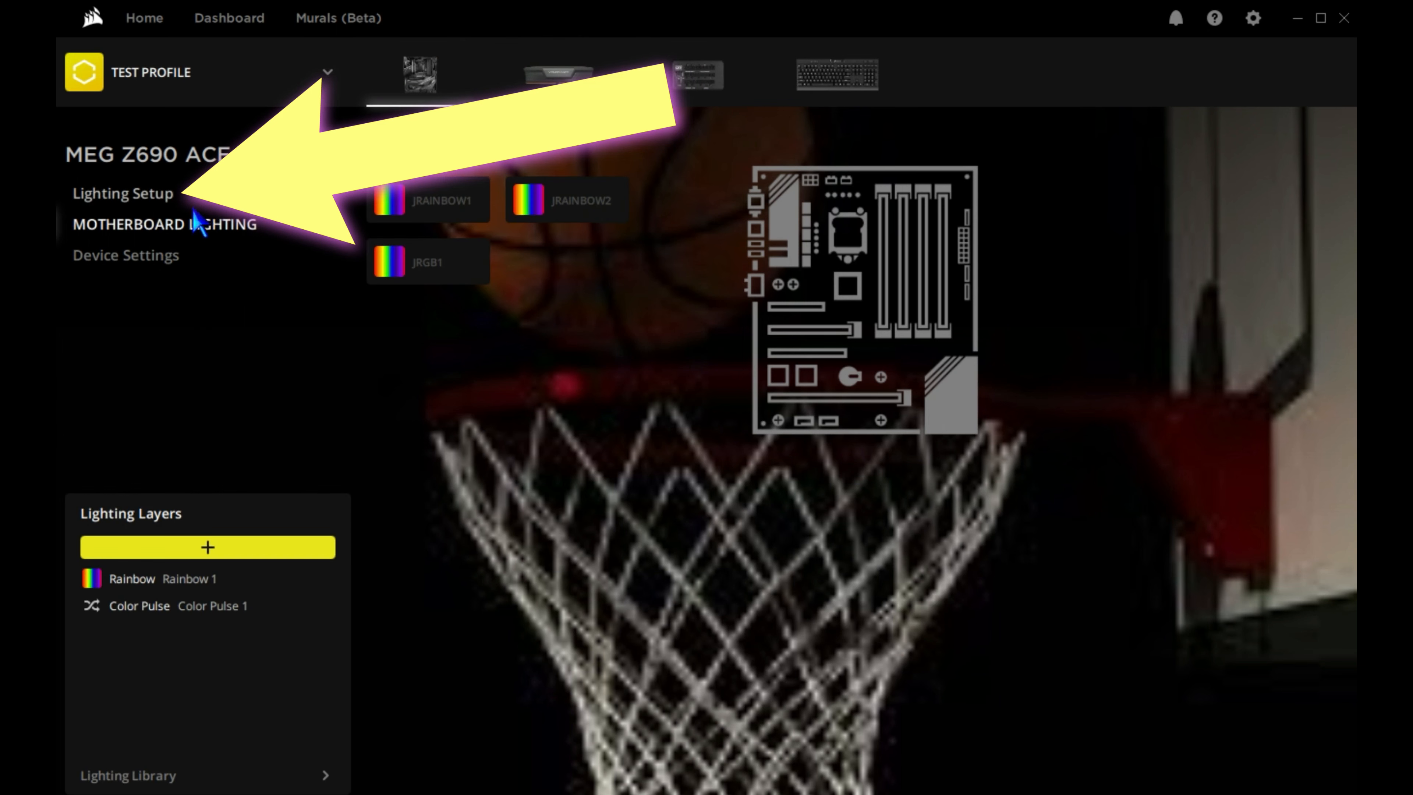
left_click(155, 202)
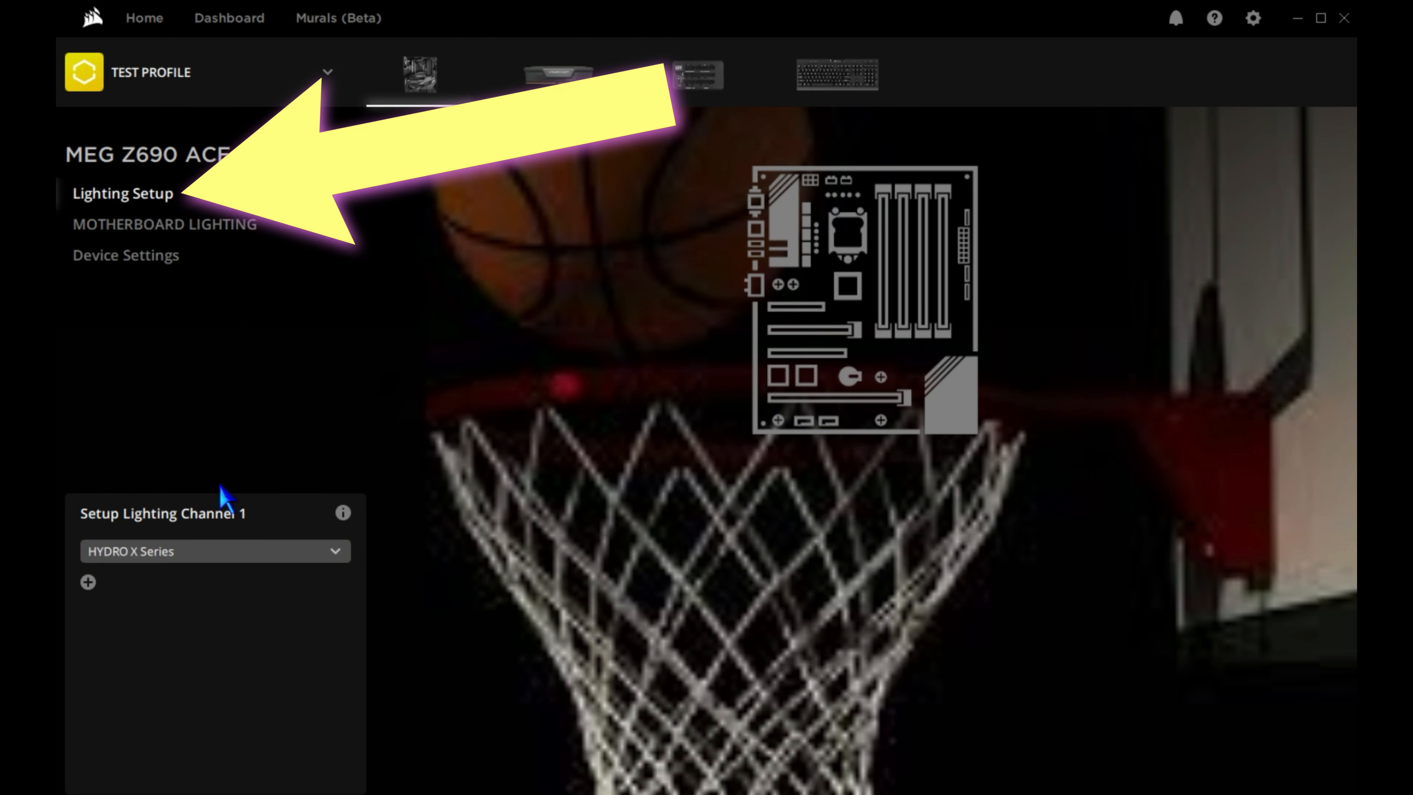
left_click(234, 552)
left_click(230, 552)
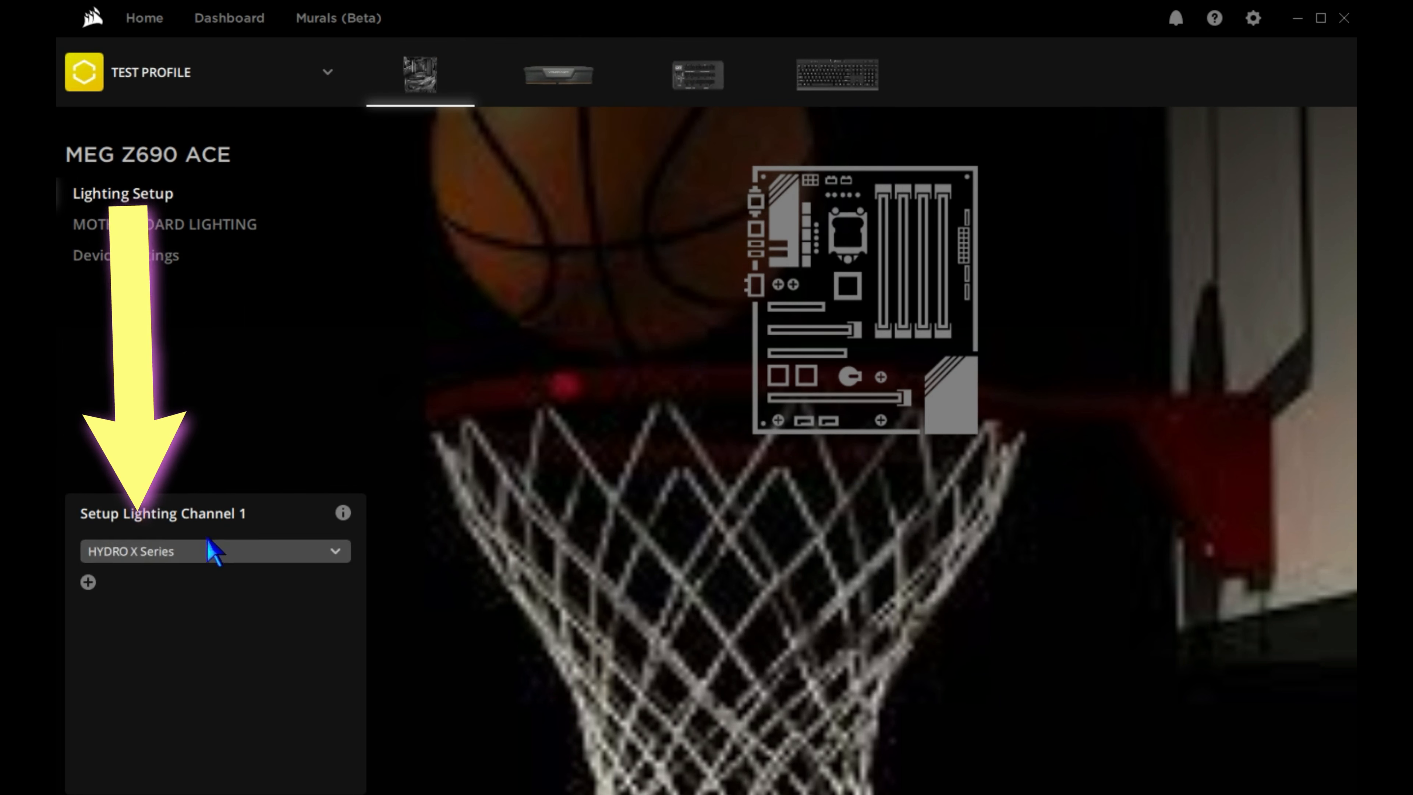
Add an XC7 / XC9 CPU Block to the HYDRO X Series channel and remove it again.
left_click(88, 582)
left_click(340, 583)
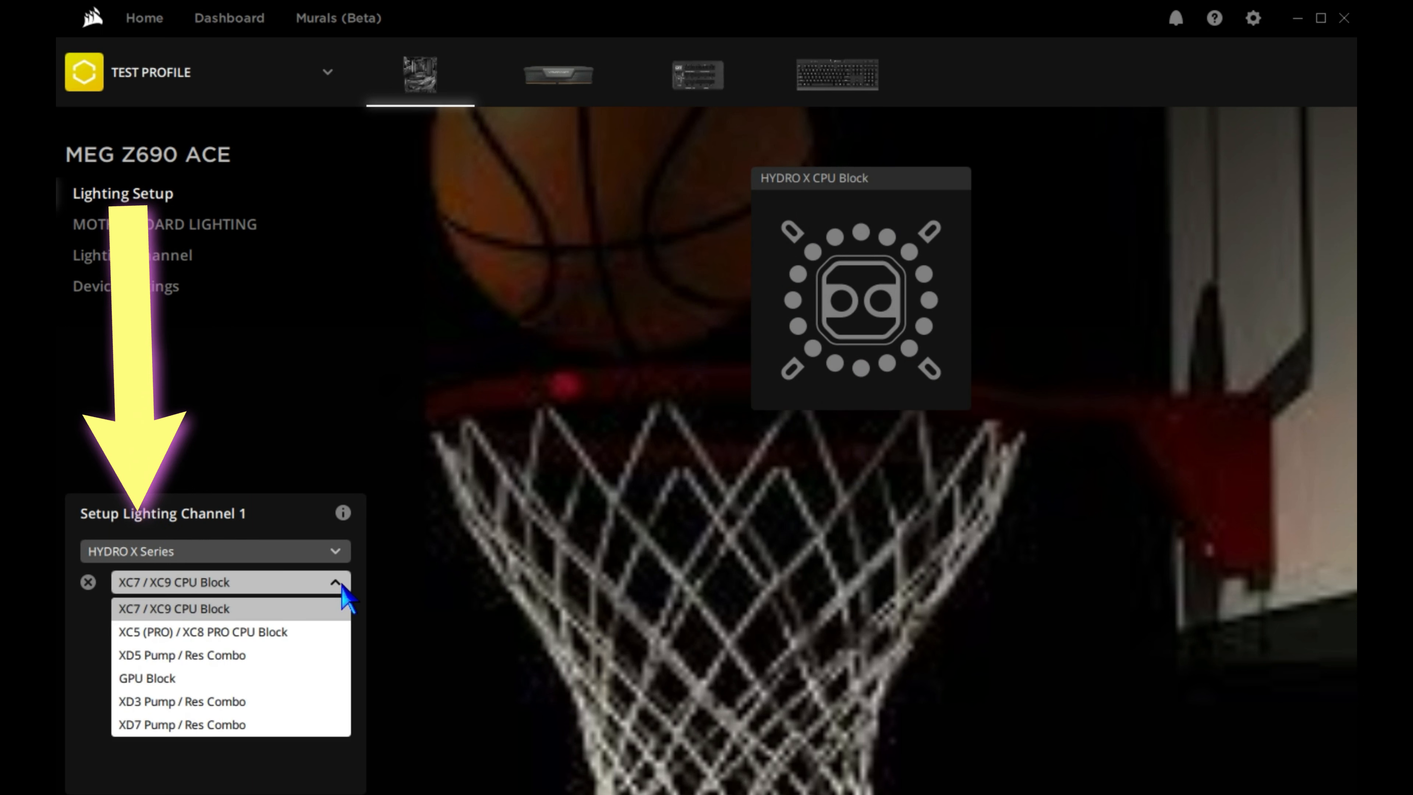
left_click(140, 607)
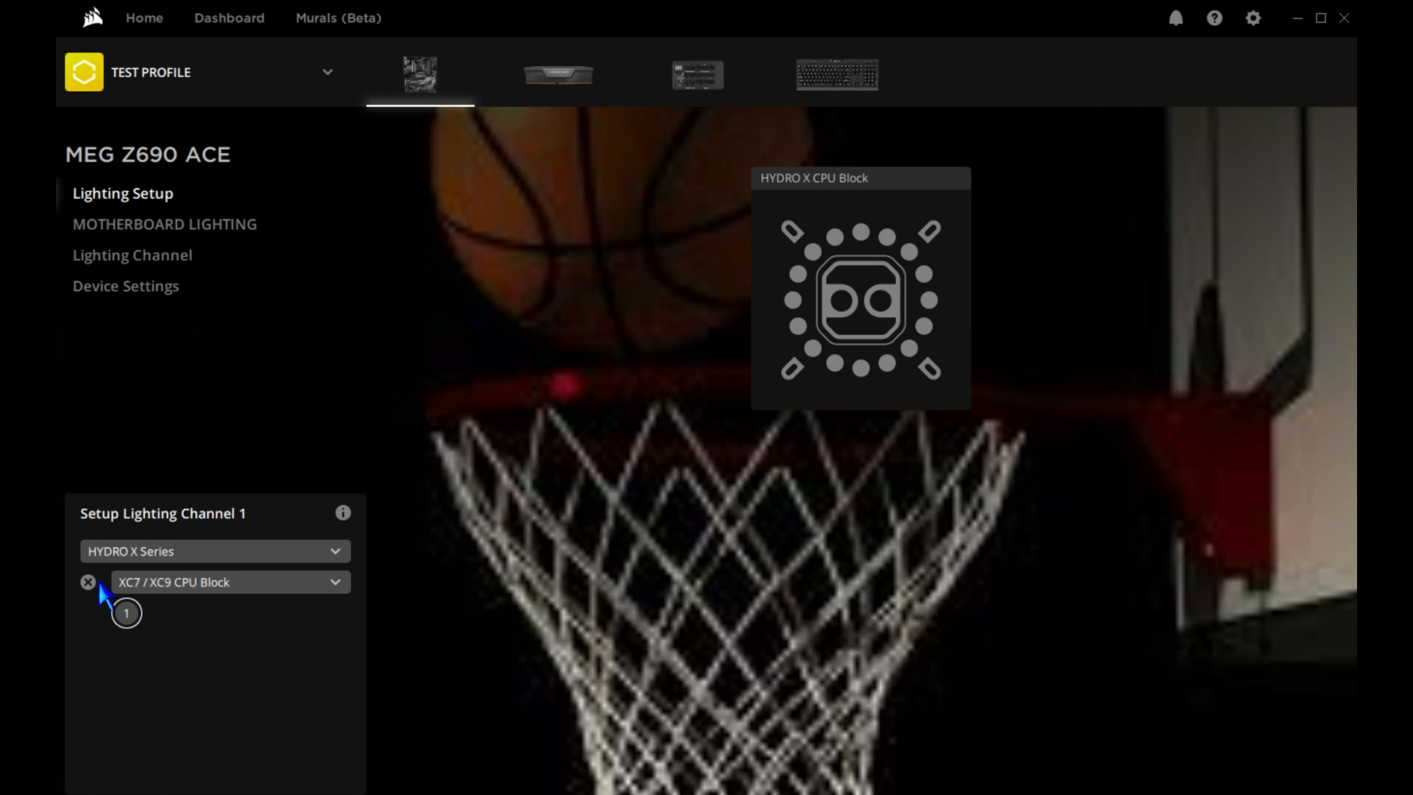
left_click(88, 582)
Set lighting channel 1 to RGB LED Strip with 6 strips.
left_click(117, 562)
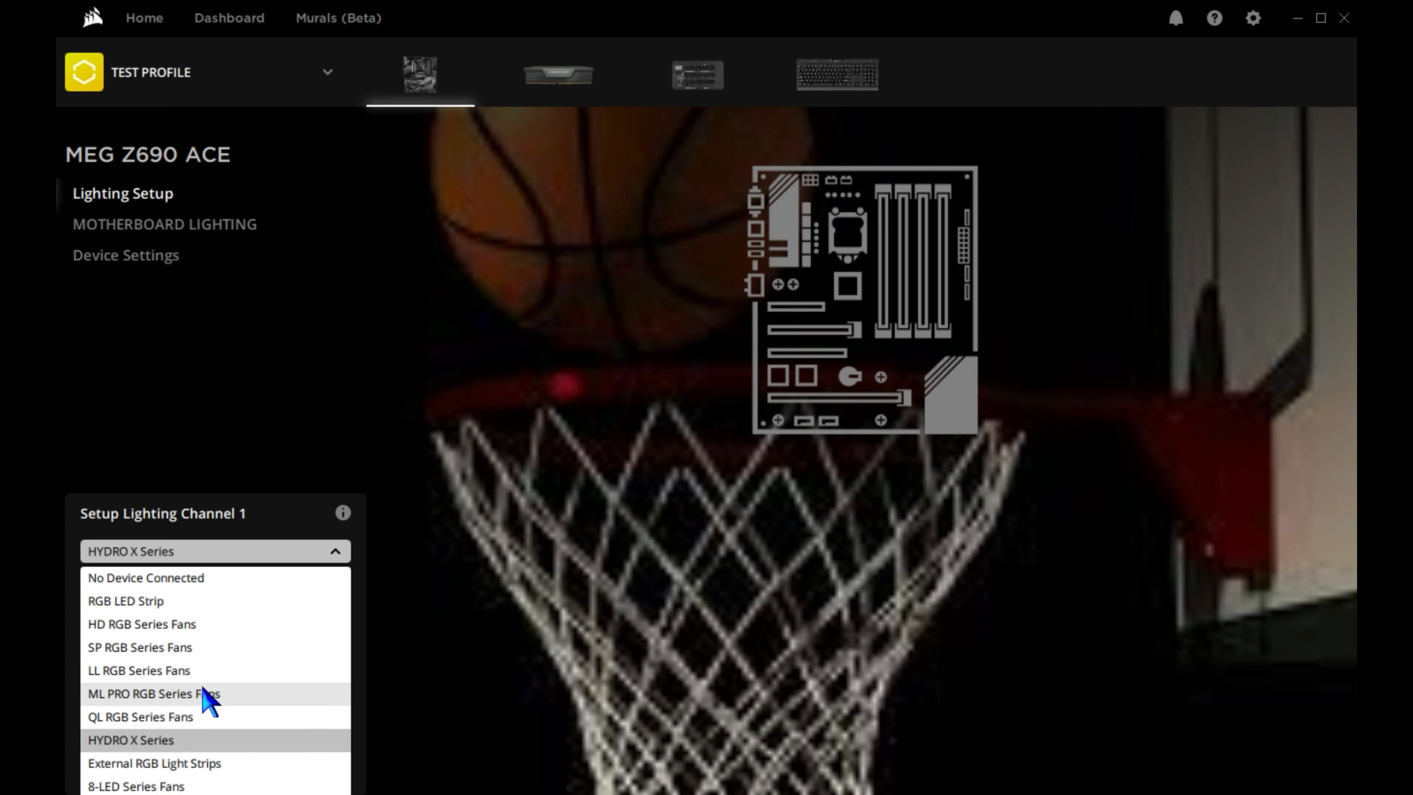
left_click(158, 603)
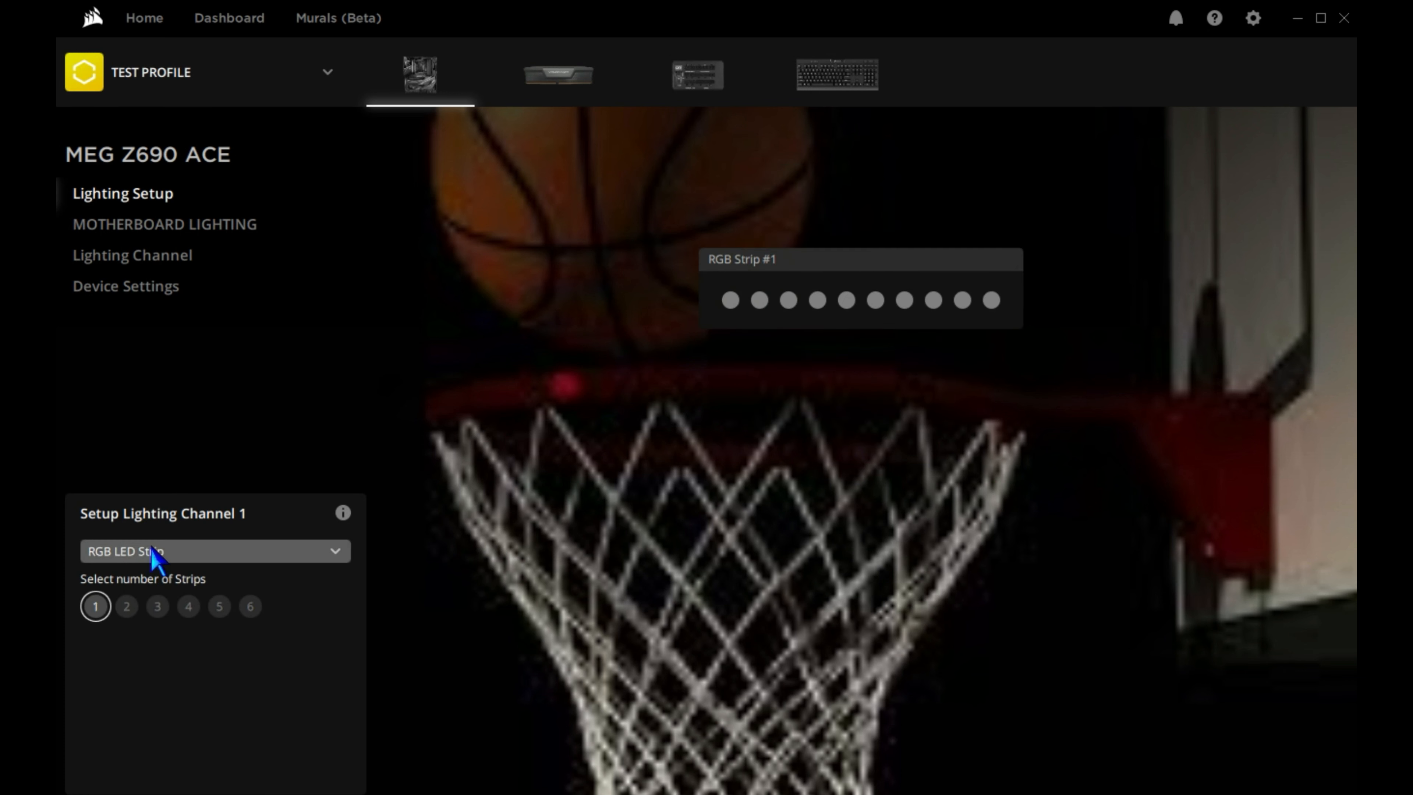
left_click(128, 608)
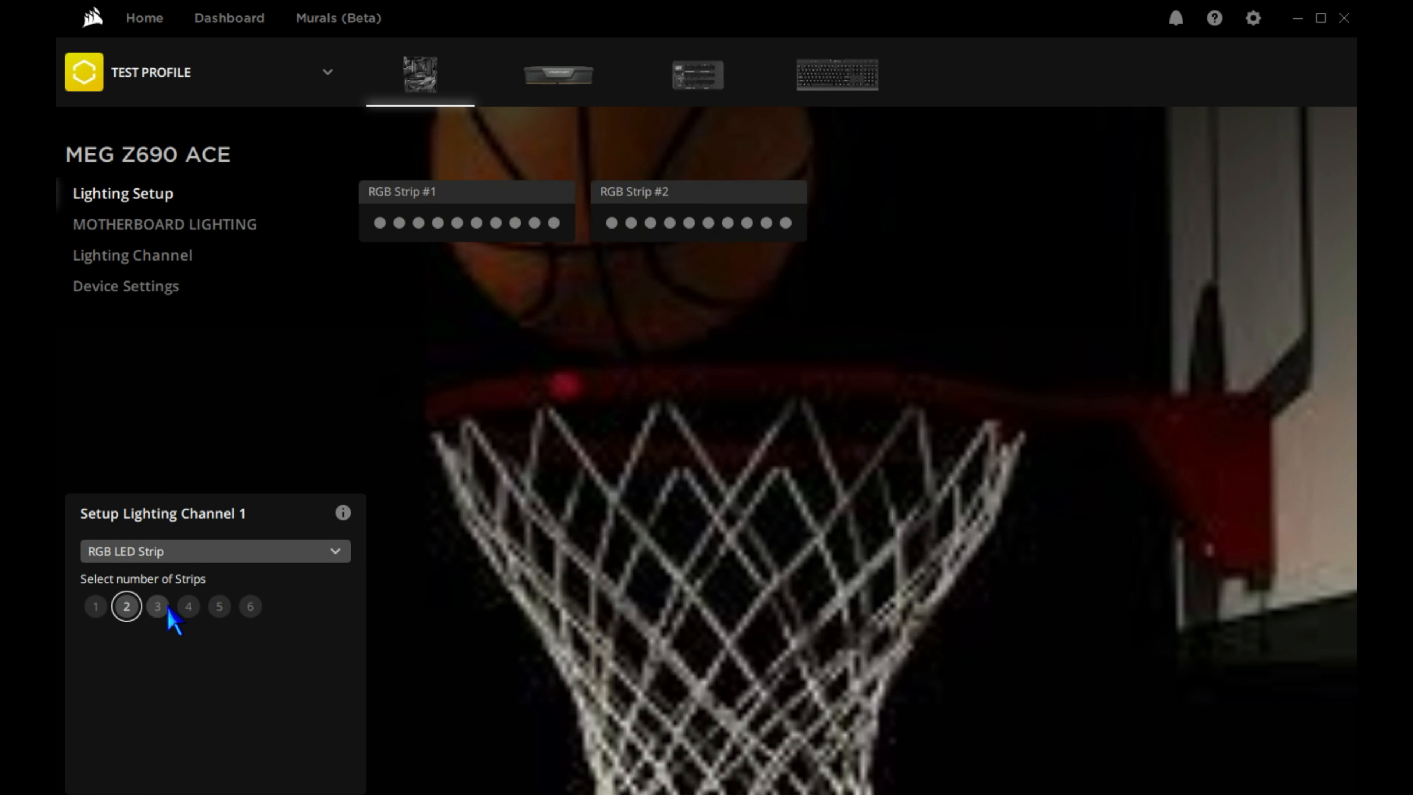
left_click(159, 606)
left_click(188, 609)
left_click(219, 607)
left_click(250, 607)
Set lighting channel 1 to External RGB Light Strips with three 250mm, three 350mm and one 450mm strip.
left_click(231, 552)
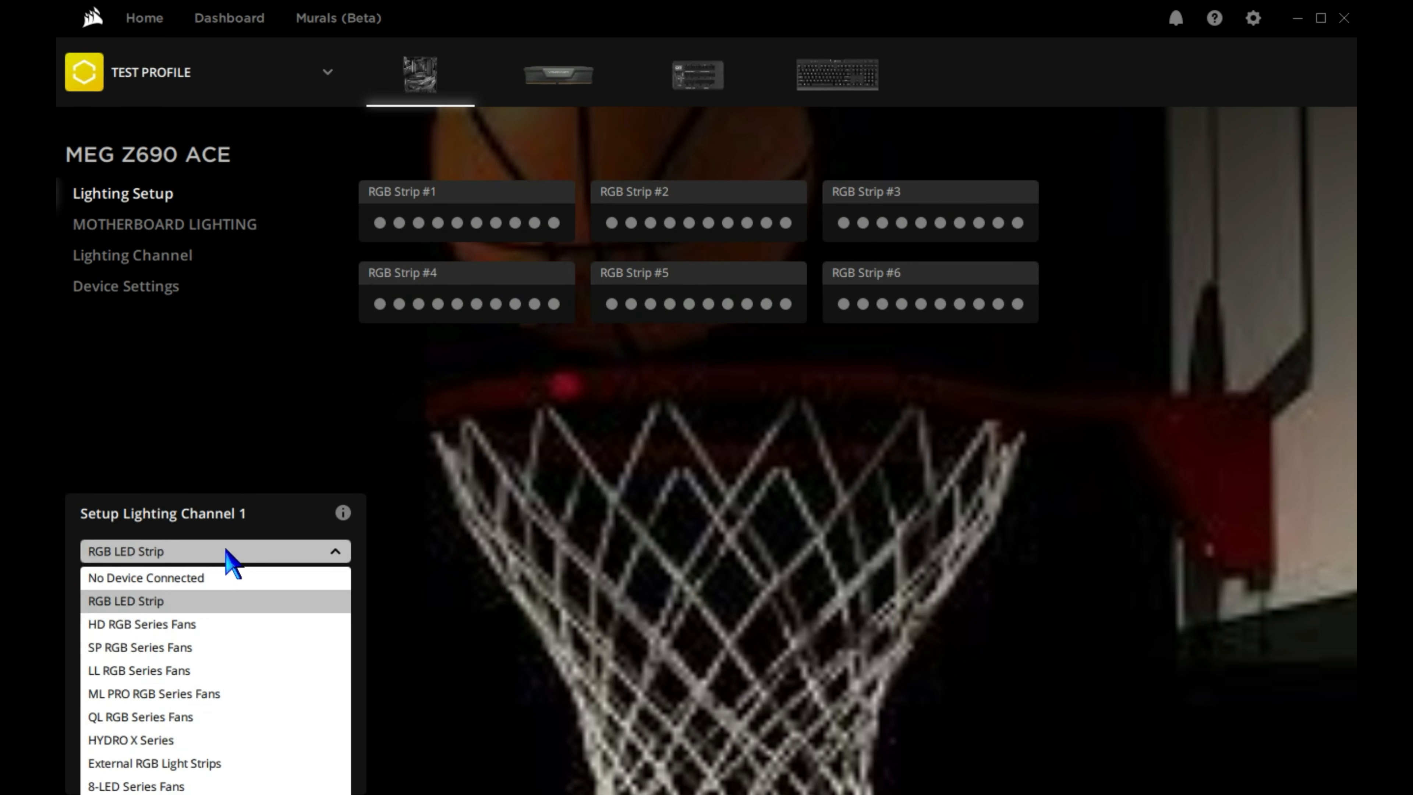
left_click(170, 765)
left_click(126, 603)
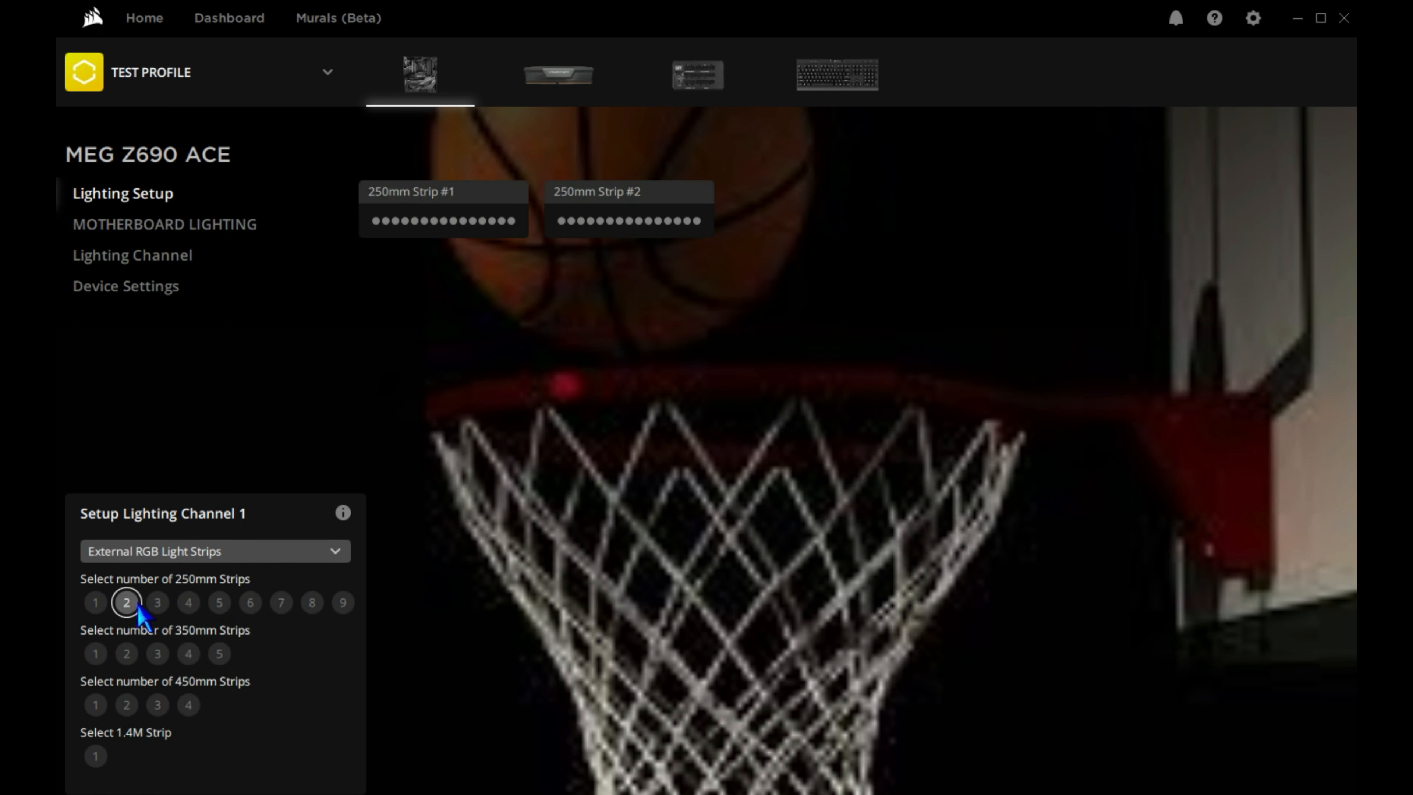
left_click(158, 604)
left_click(158, 654)
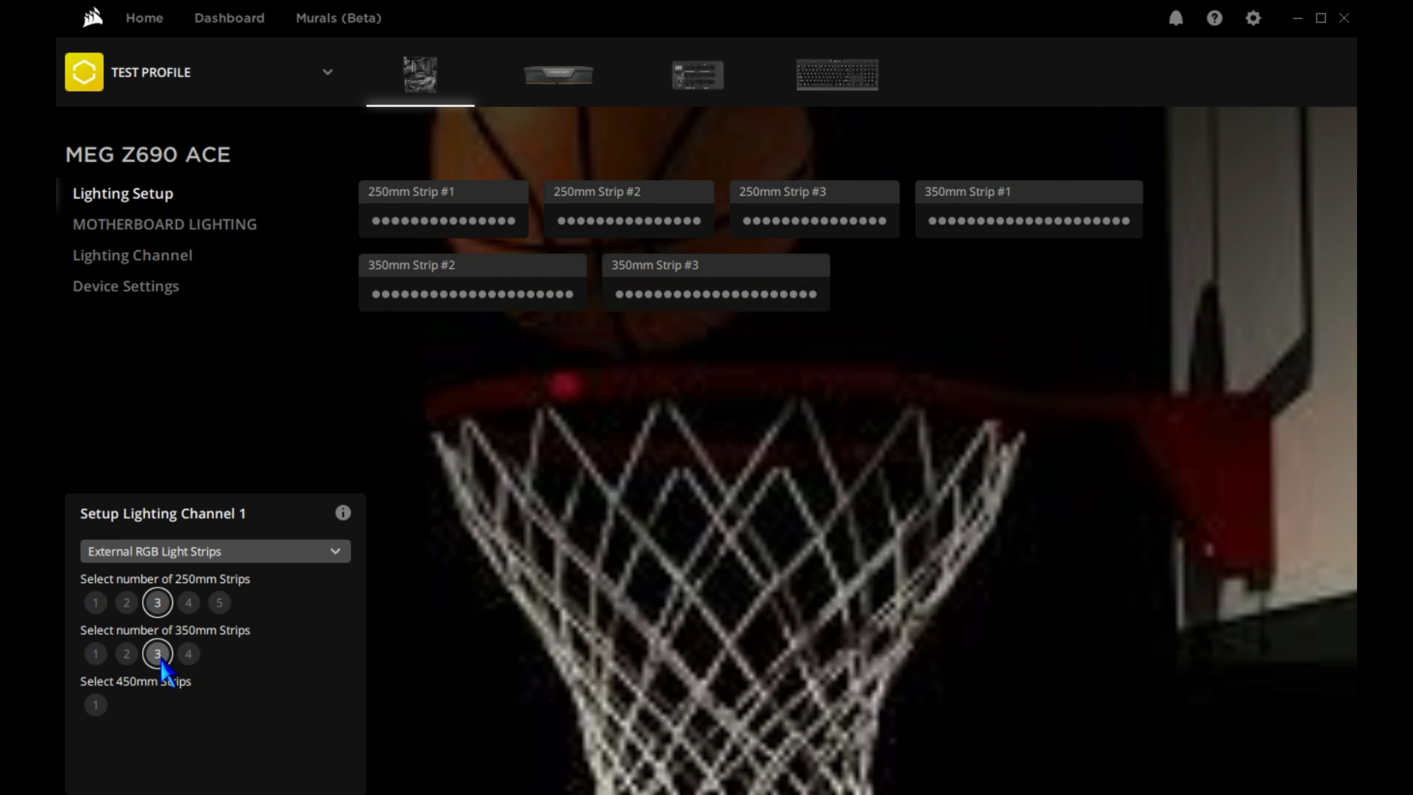
left_click(96, 705)
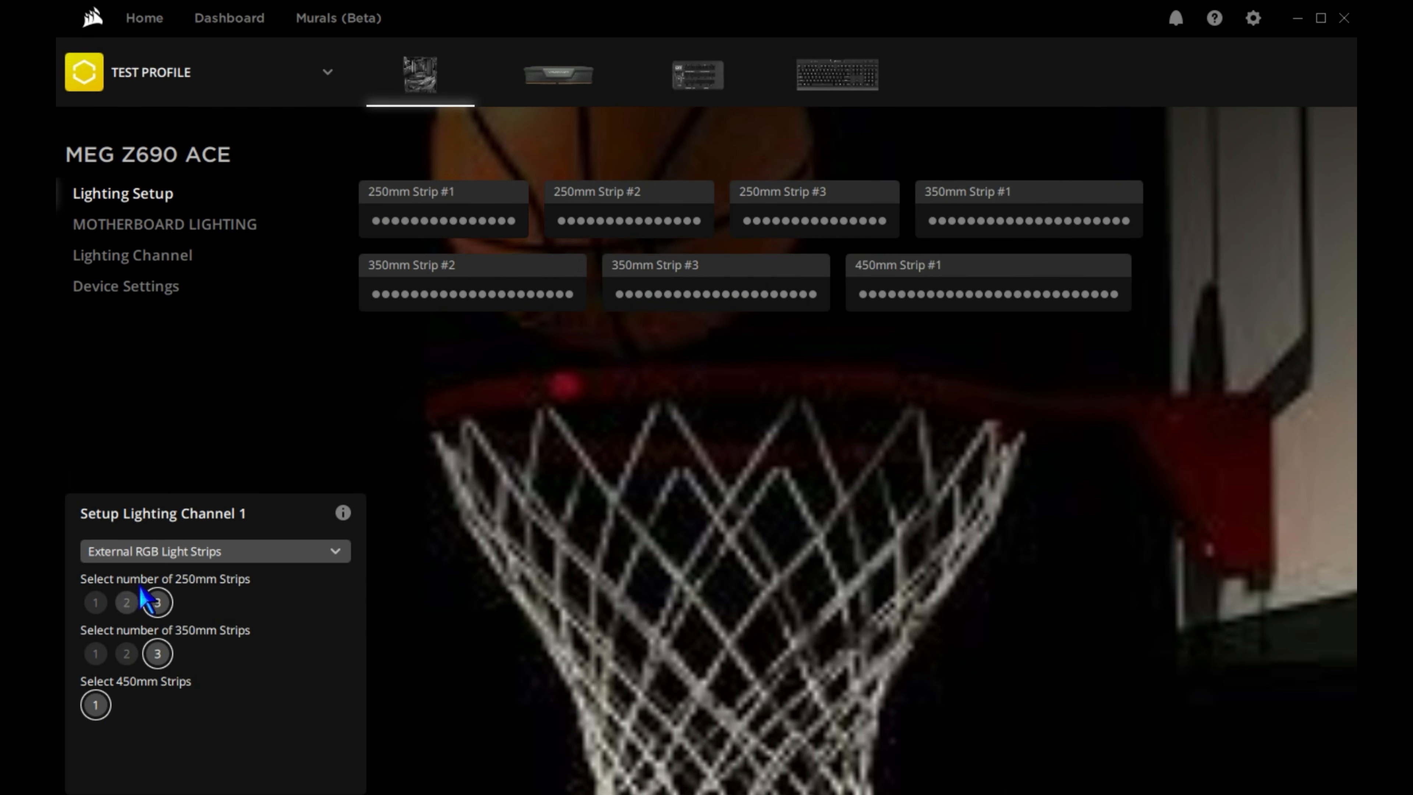
Set lighting channel 1 to HYDRO X Series, trying out a component entry and removing it again.
left_click(134, 551)
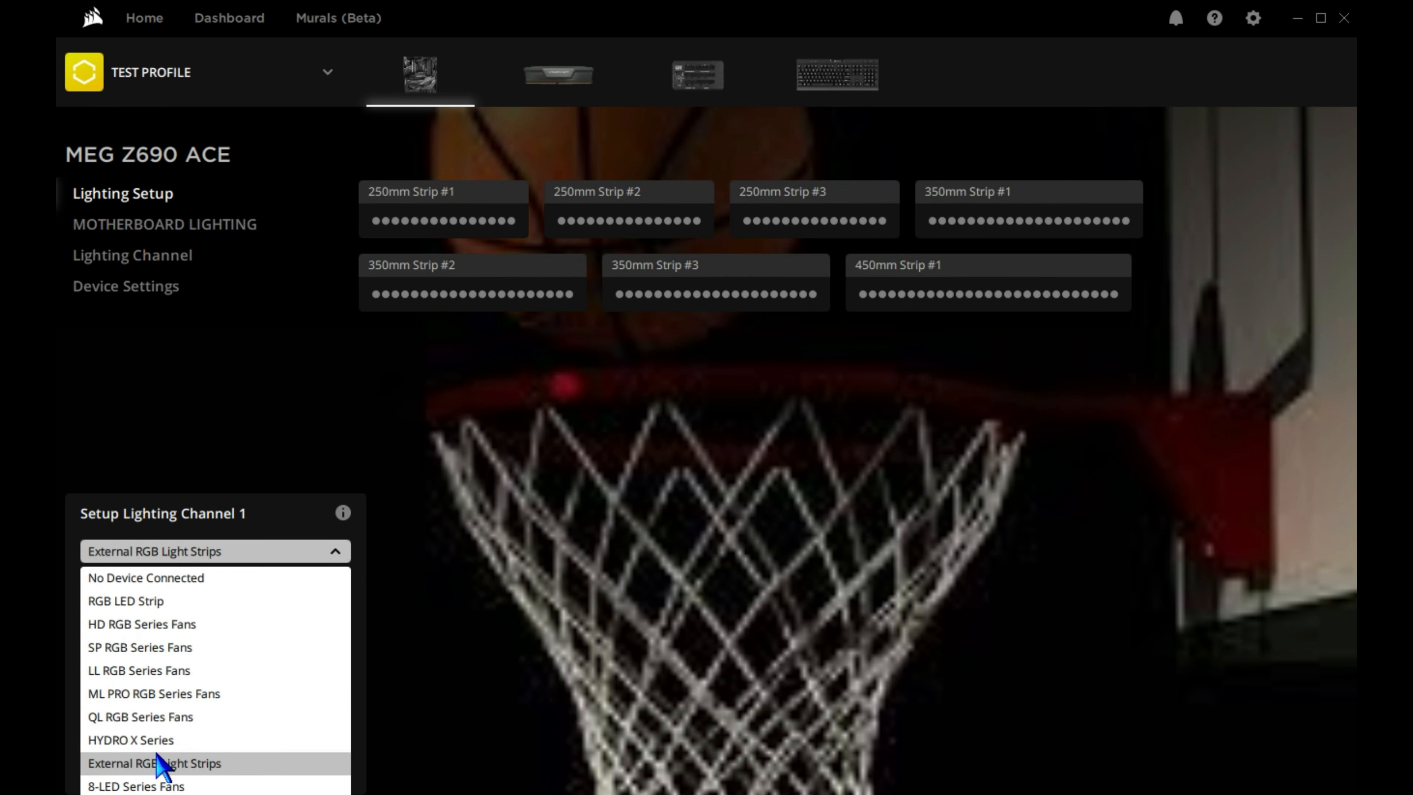
left_click(138, 740)
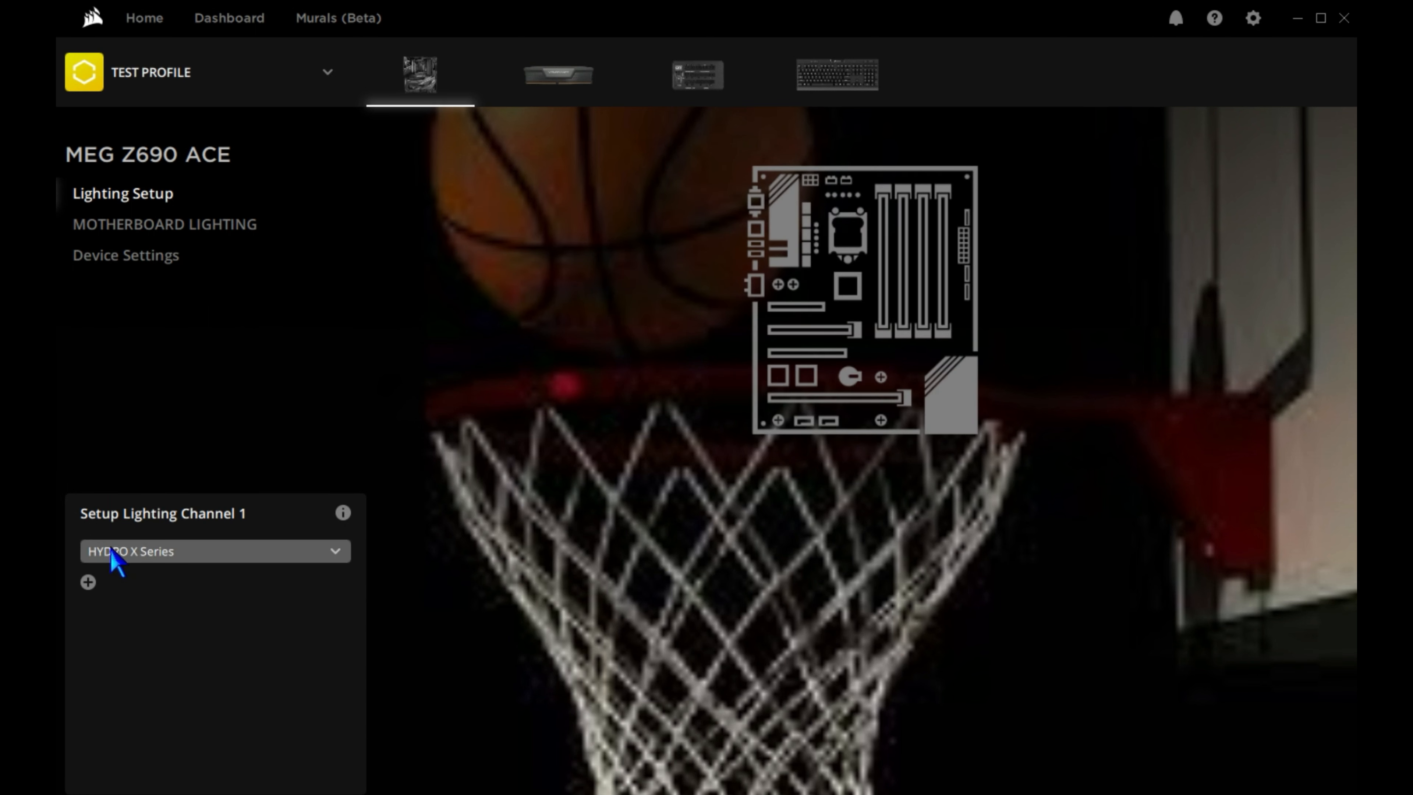
left_click(87, 582)
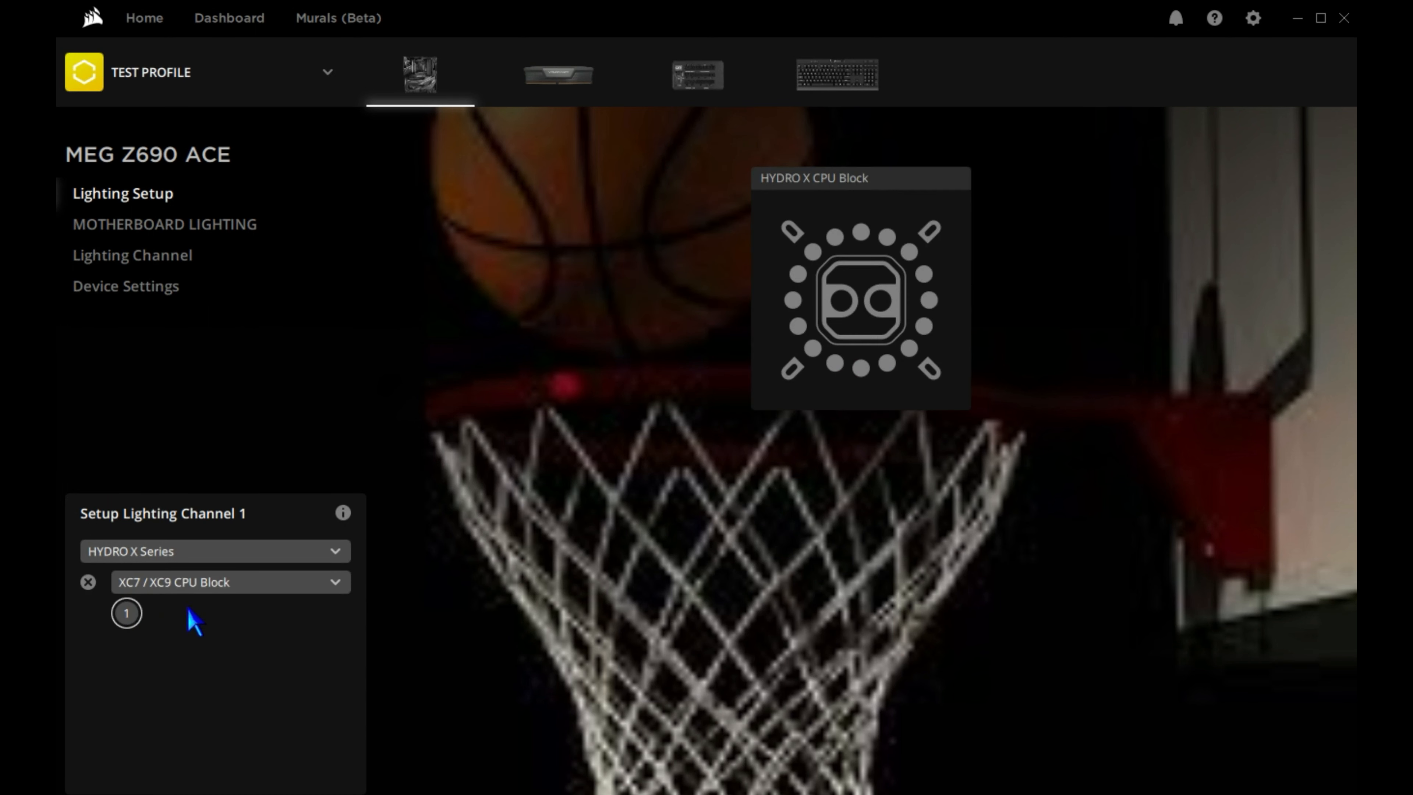
left_click(202, 588)
left_click(176, 753)
left_click(89, 585)
Check the device type choices and the info note for lighting channel 1.
left_click(175, 551)
left_click(176, 551)
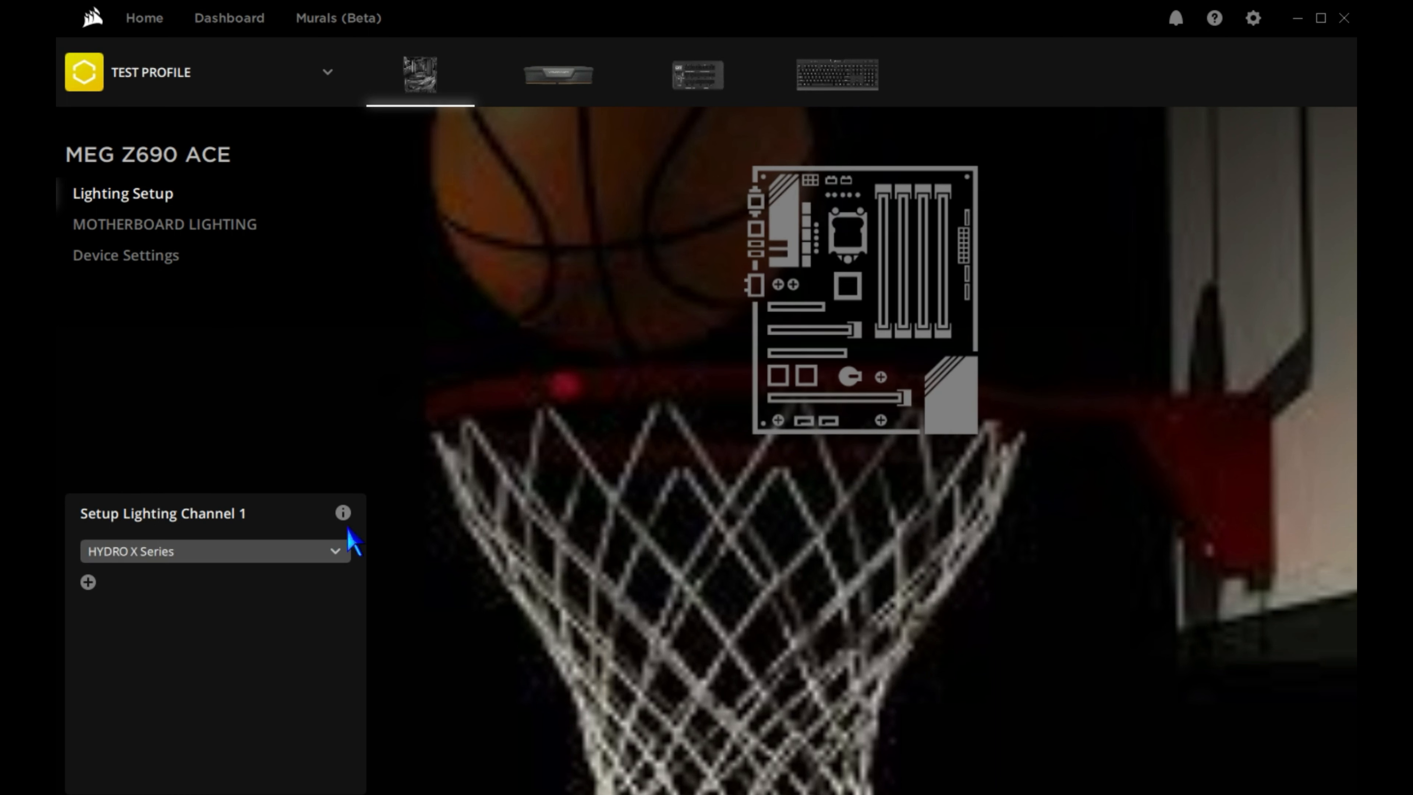
left_click(343, 513)
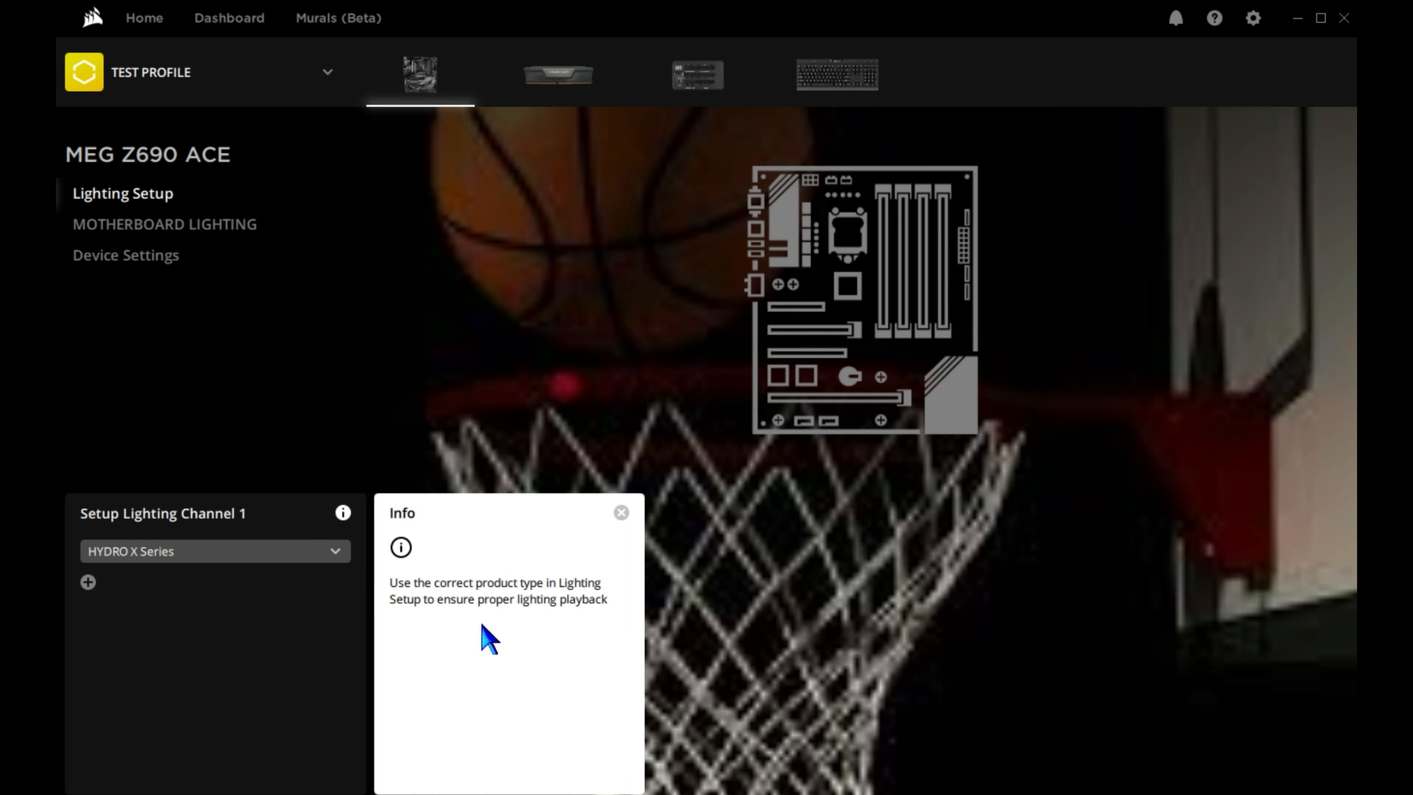
left_click(343, 512)
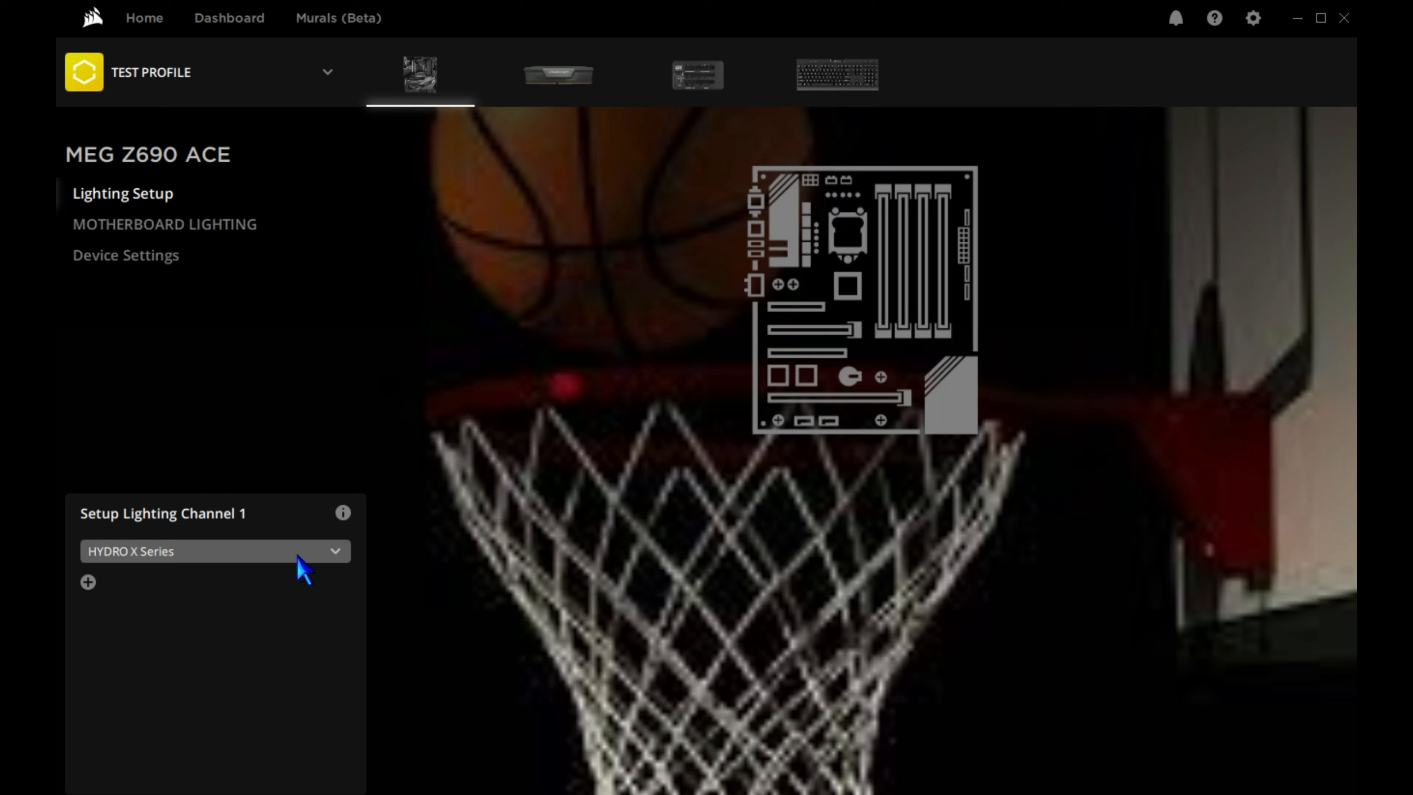
Add a Color Pulse layer and a Rainbow layer to the motherboard lighting.
left_click(81, 225)
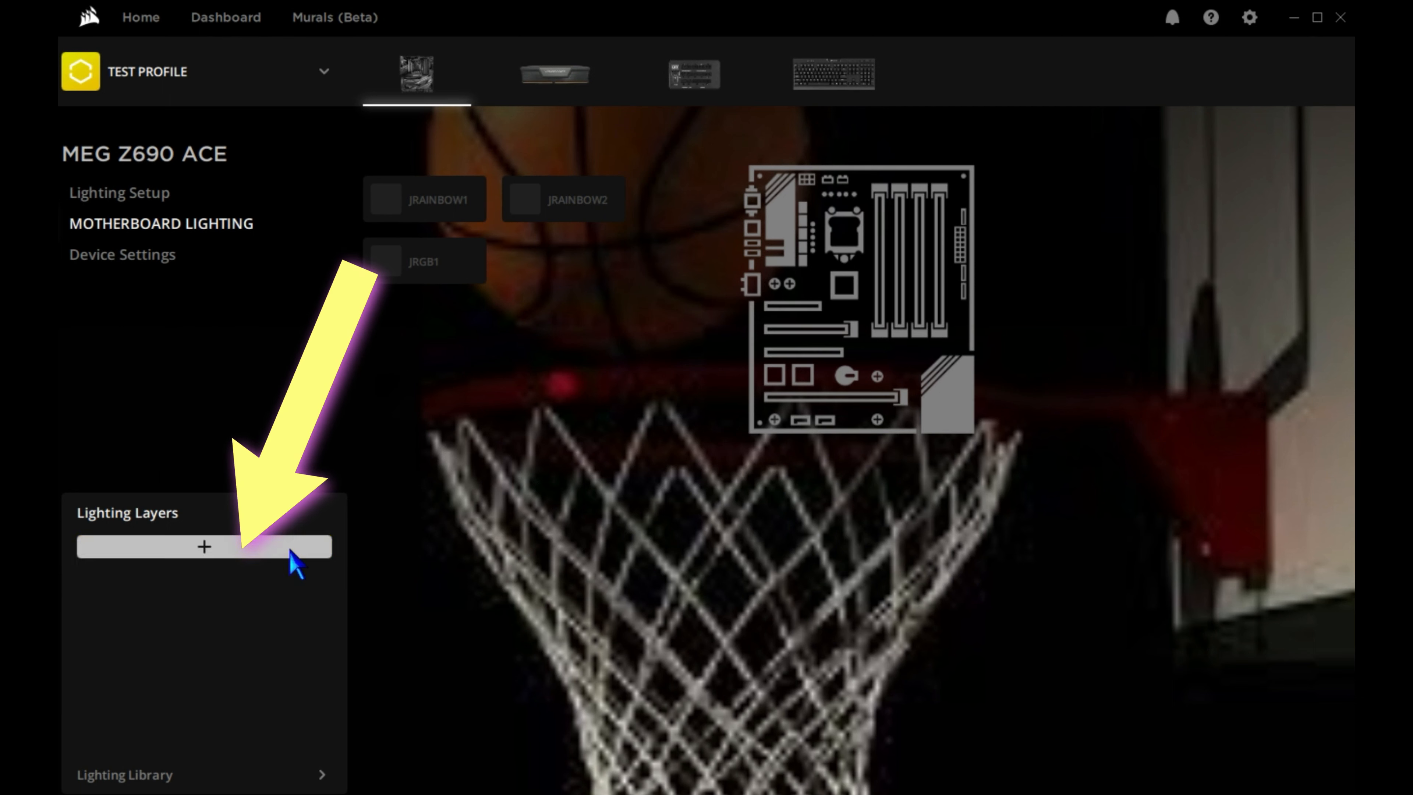
left_click(290, 550)
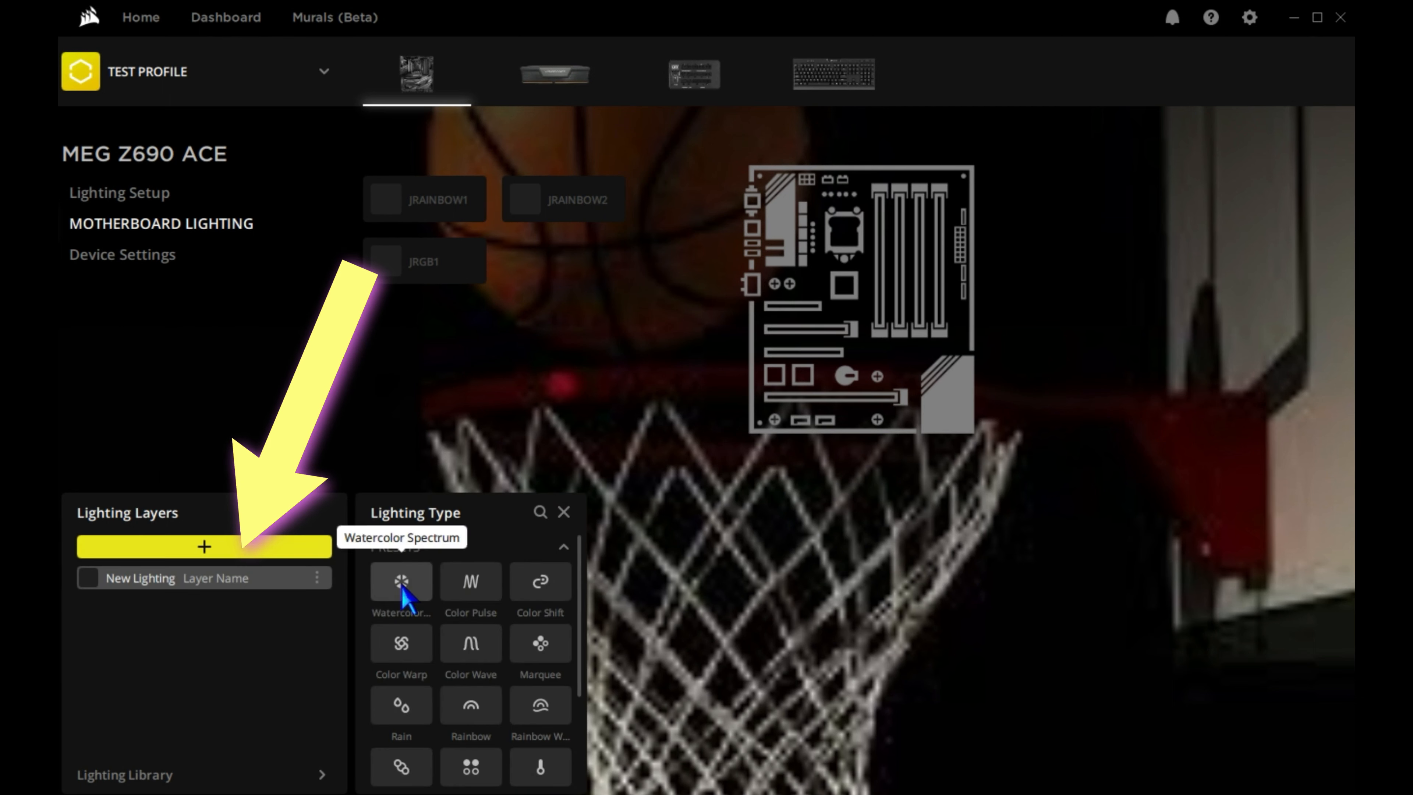
left_click(469, 584)
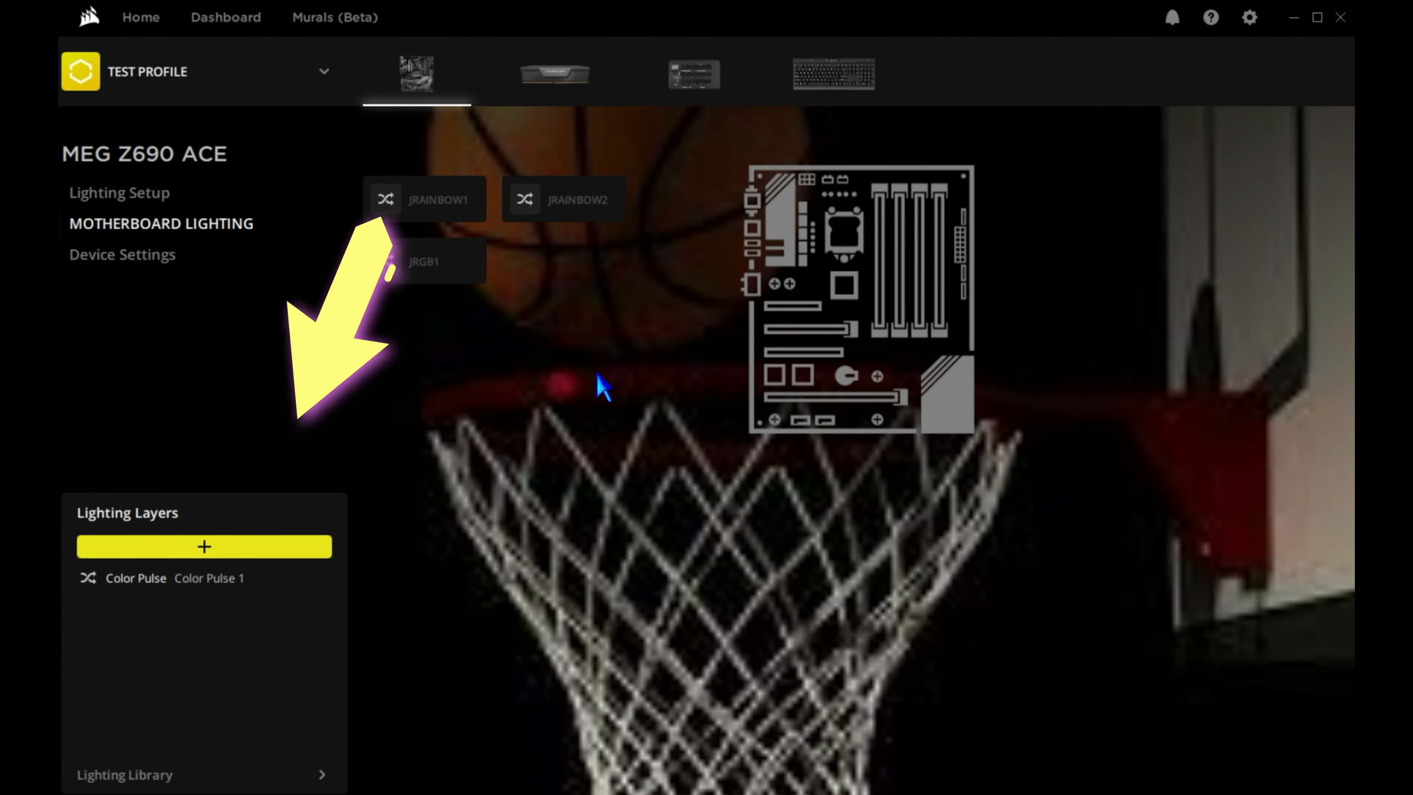
left_click(253, 564)
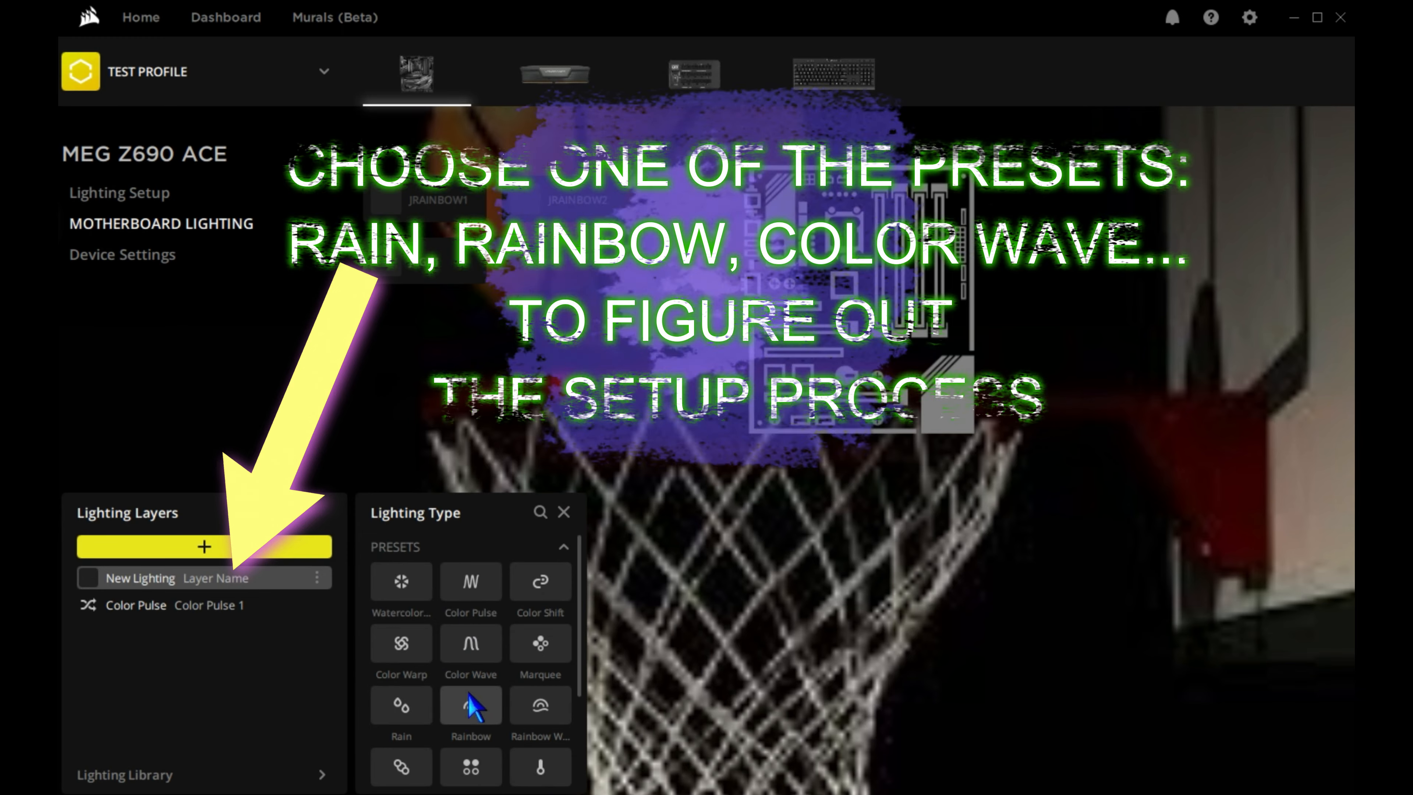
left_click(470, 703)
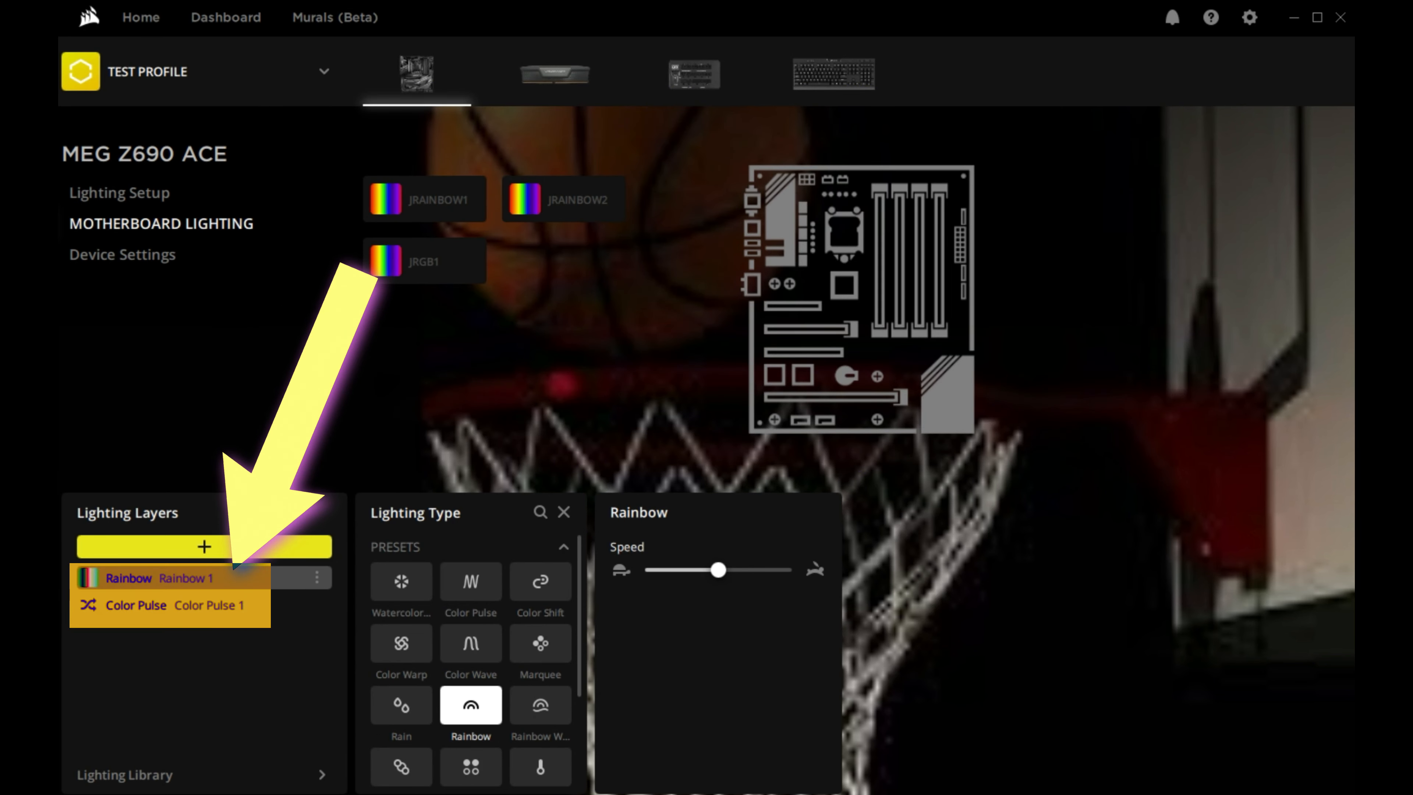
Exclude JRAINBOW2 from the Rainbow layer so it uses the Color Pulse layer.
left_click(196, 605)
left_click(197, 579)
left_click(526, 217)
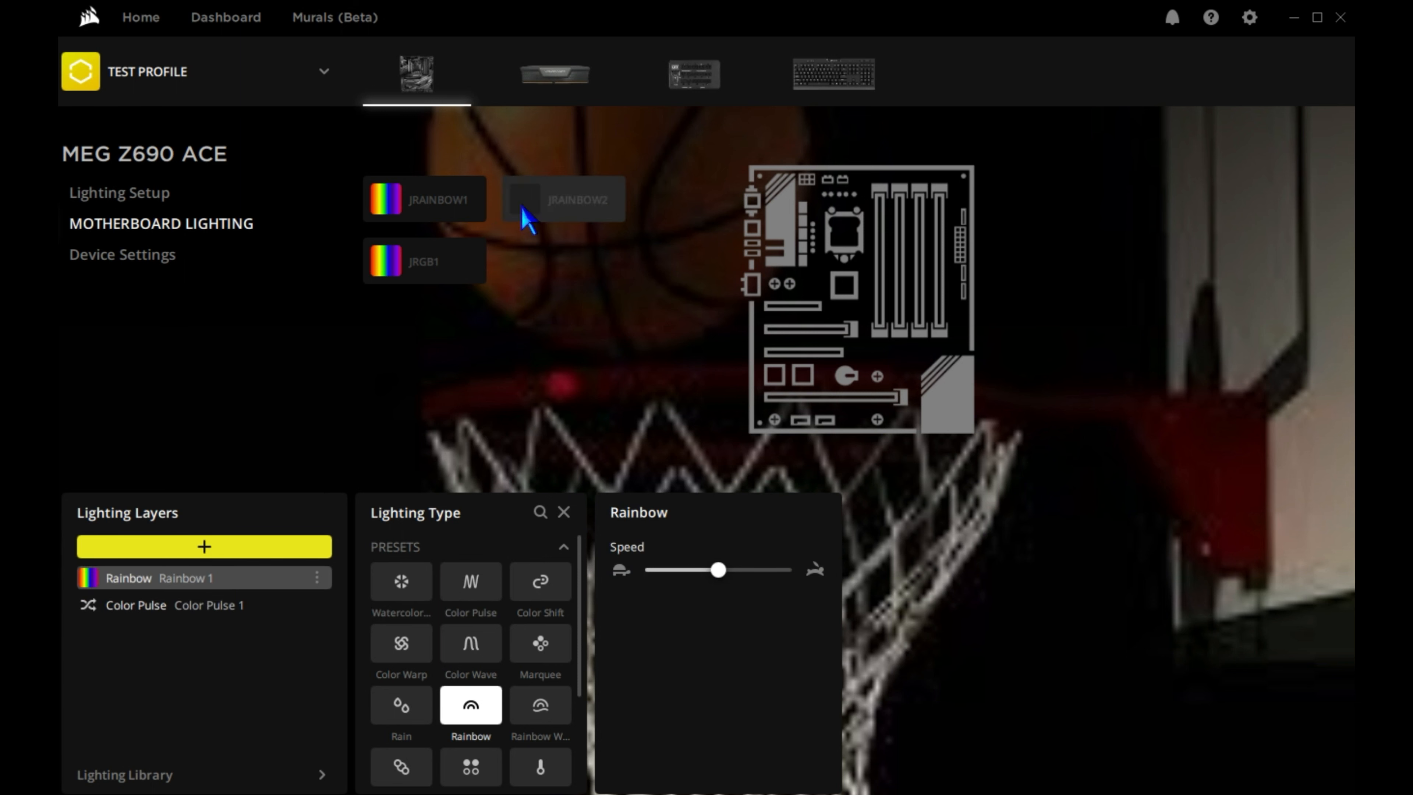
left_click(218, 608)
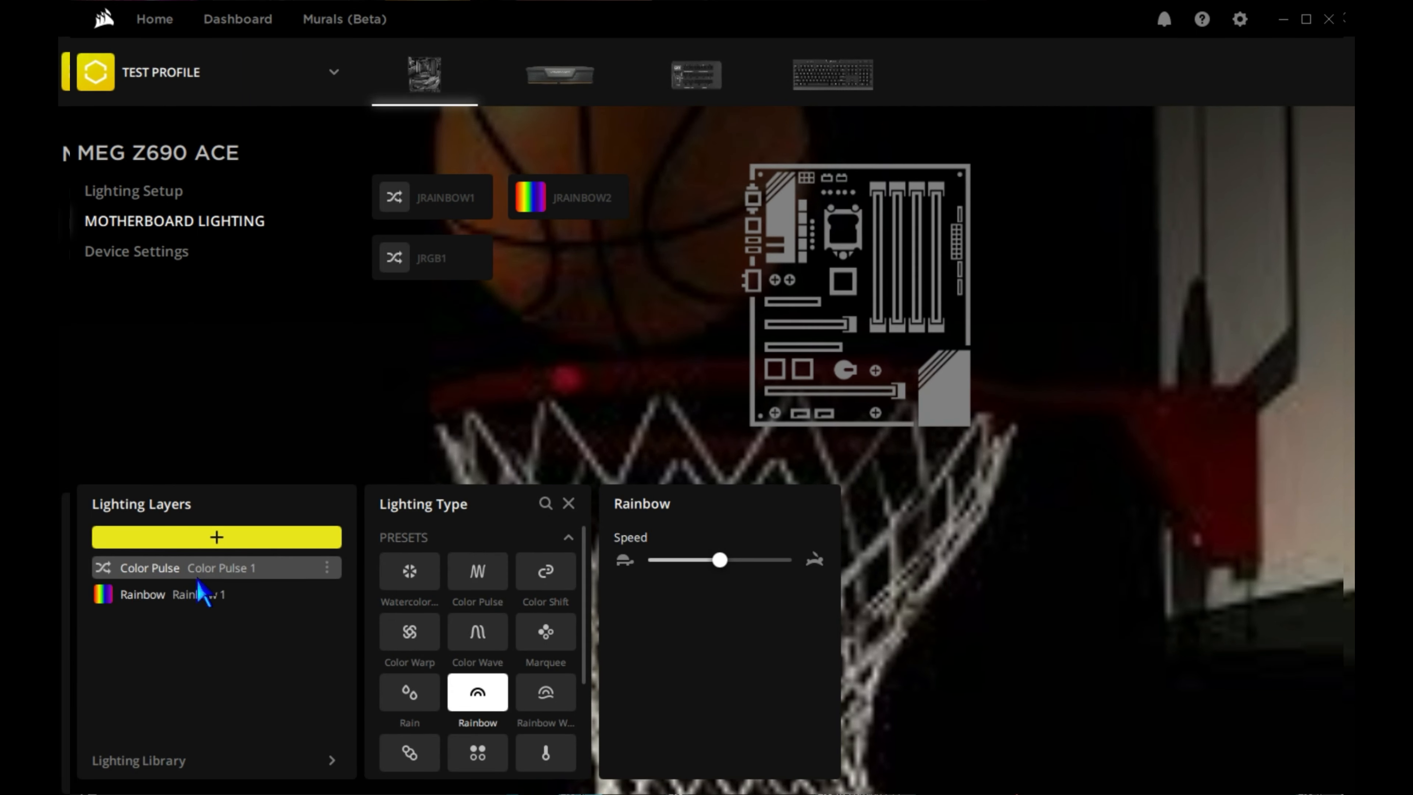
Move the Color Pulse layer above Rainbow, restore Rainbow to the top, and select the Color Pulse layer.
mouse_move(196, 577)
left_mouse_down()
mouse_move(200, 613)
mouse_move(203, 555)
left_mouse_up()
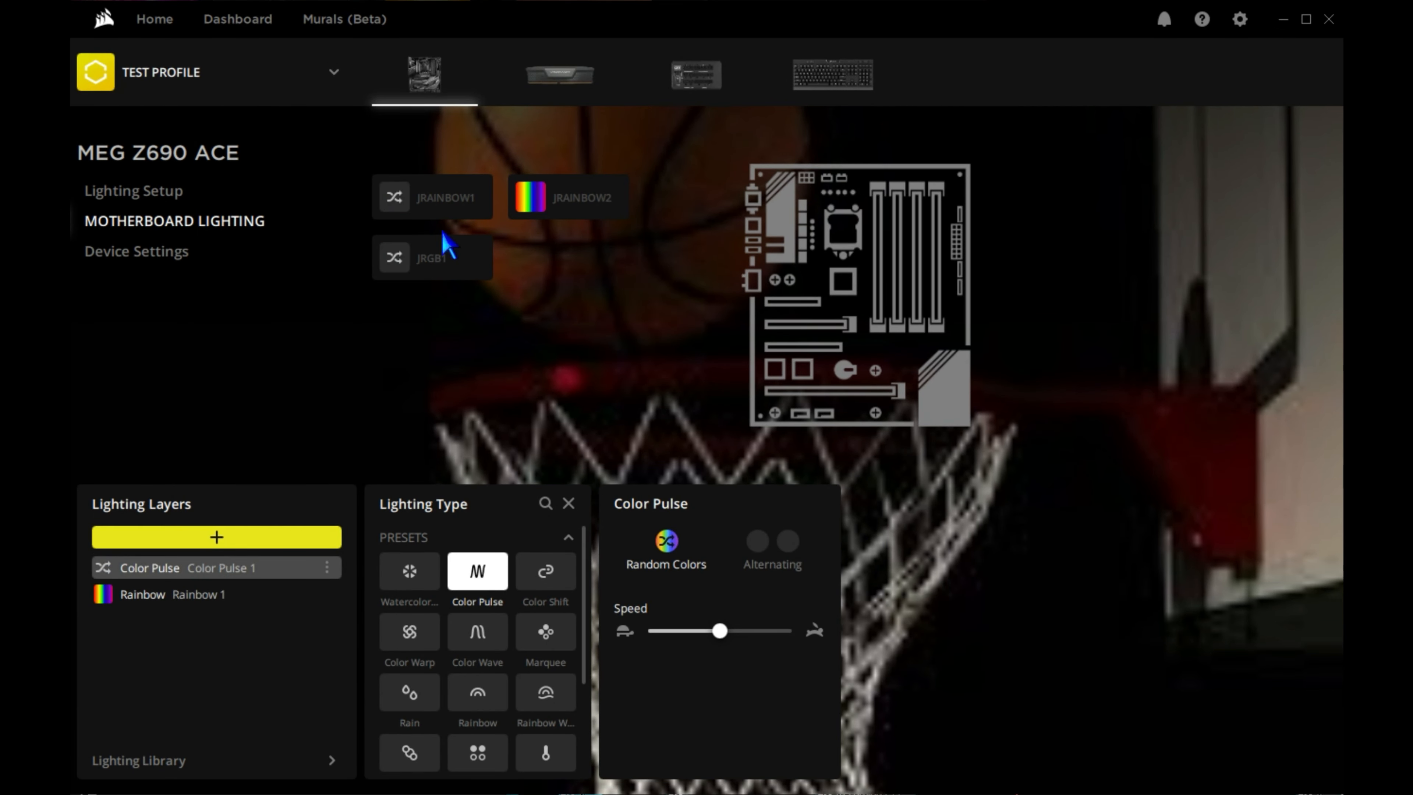
left_click_drag(273, 594, 274, 564)
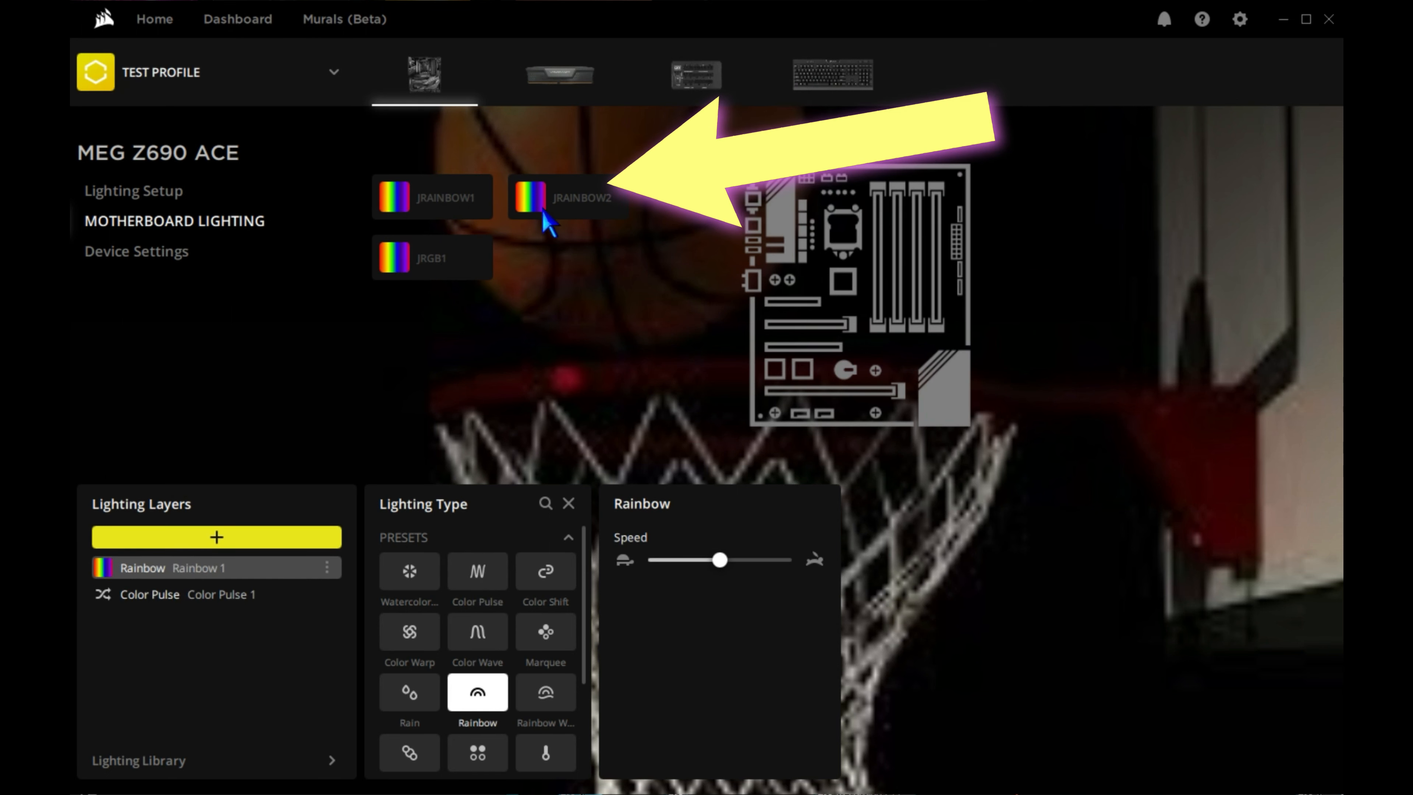
left_click(273, 592)
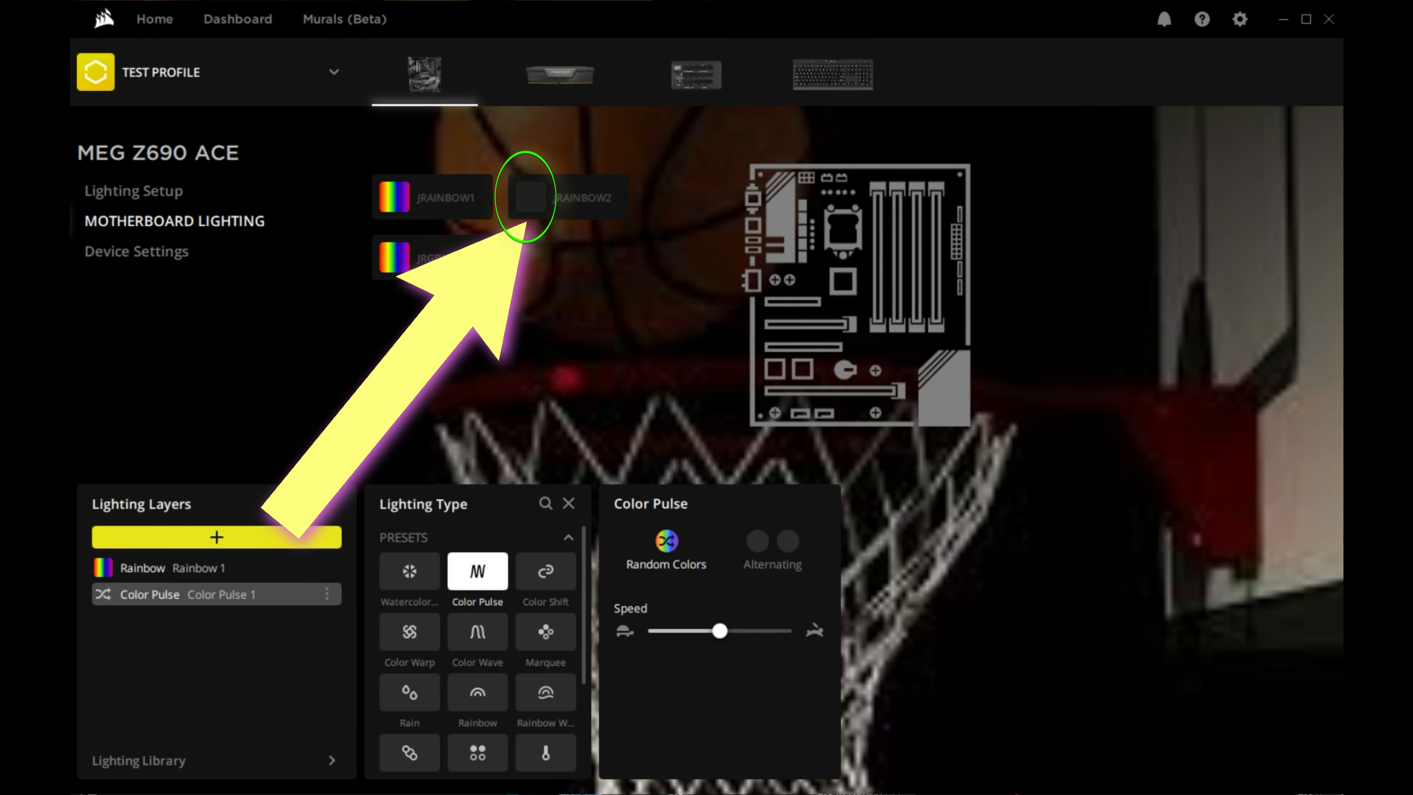
Assign the Rainbow layer to JRAINBOW2 again and switch JRAINBOW1 to Color Pulse.
left_click(269, 568)
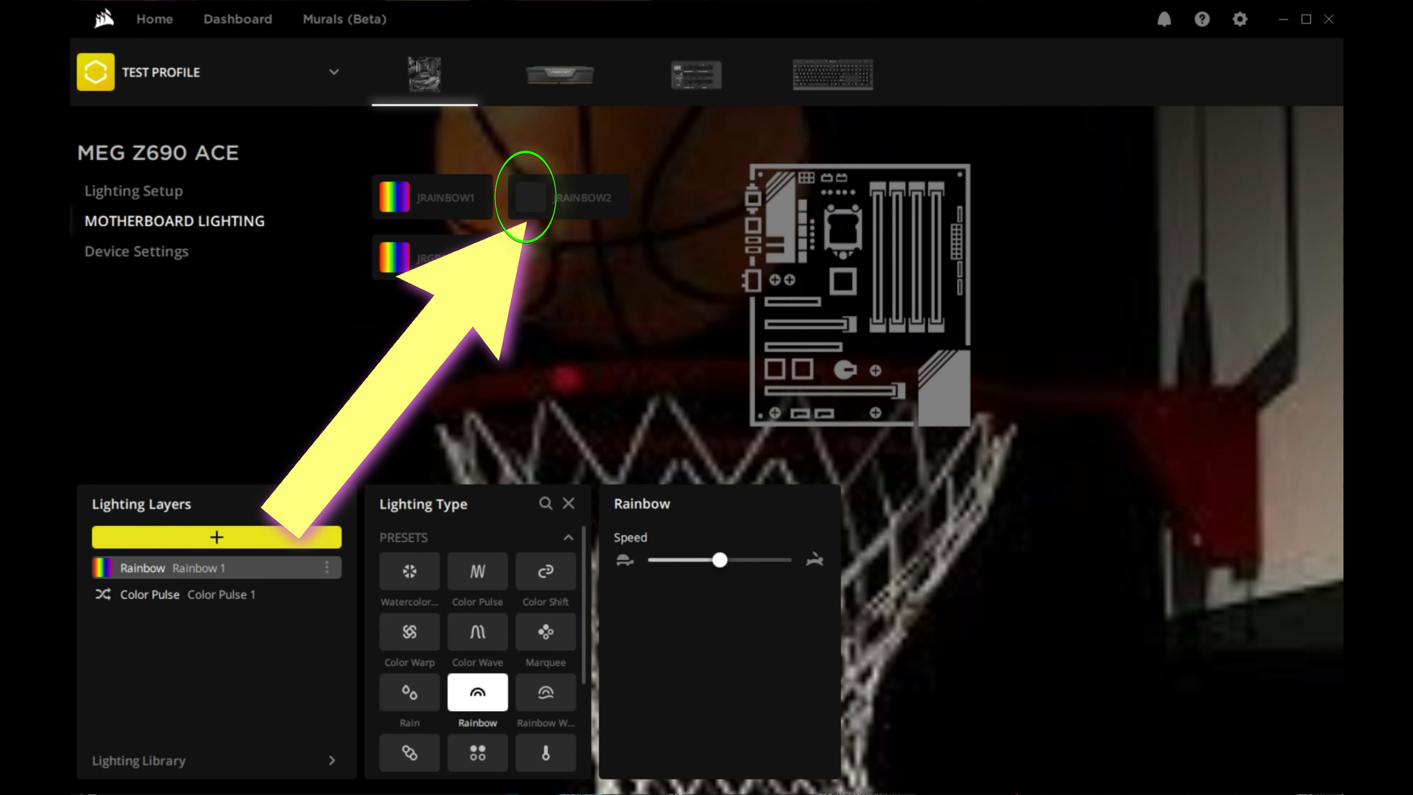
left_click(532, 201)
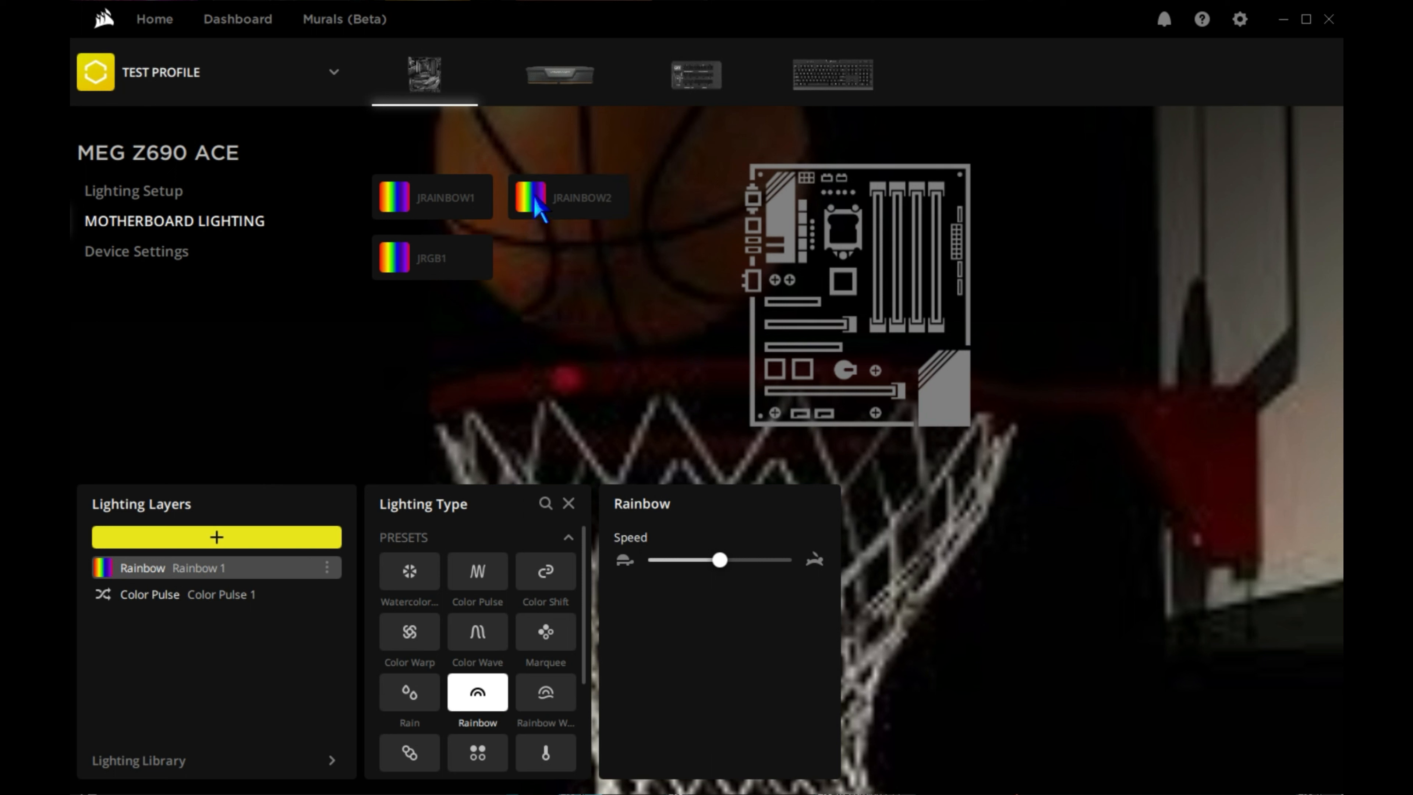
left_click(548, 211)
left_click(558, 222)
left_click(537, 204)
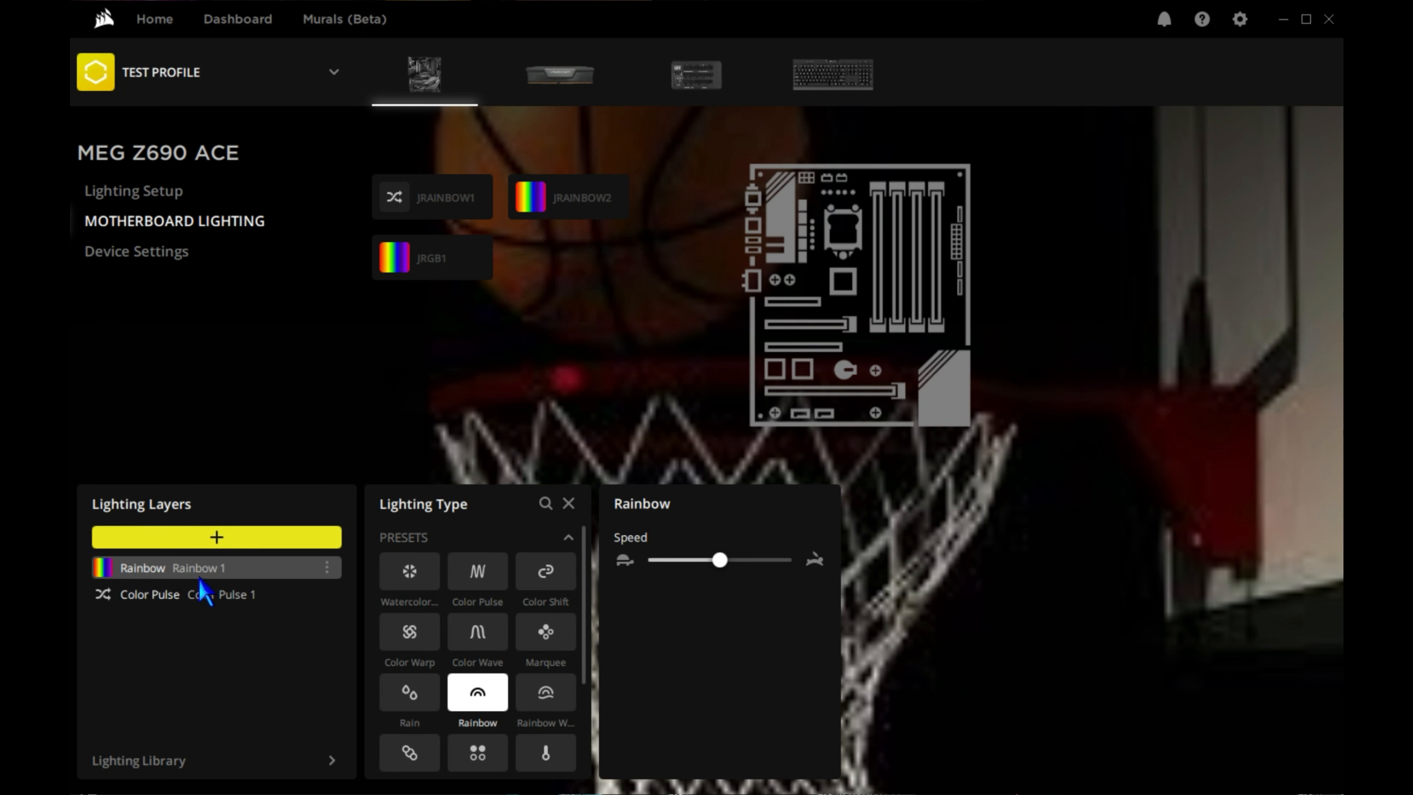
Remove JRAINBOW2 from the Rainbow layer and include it in the Color Pulse layer.
left_click(527, 211)
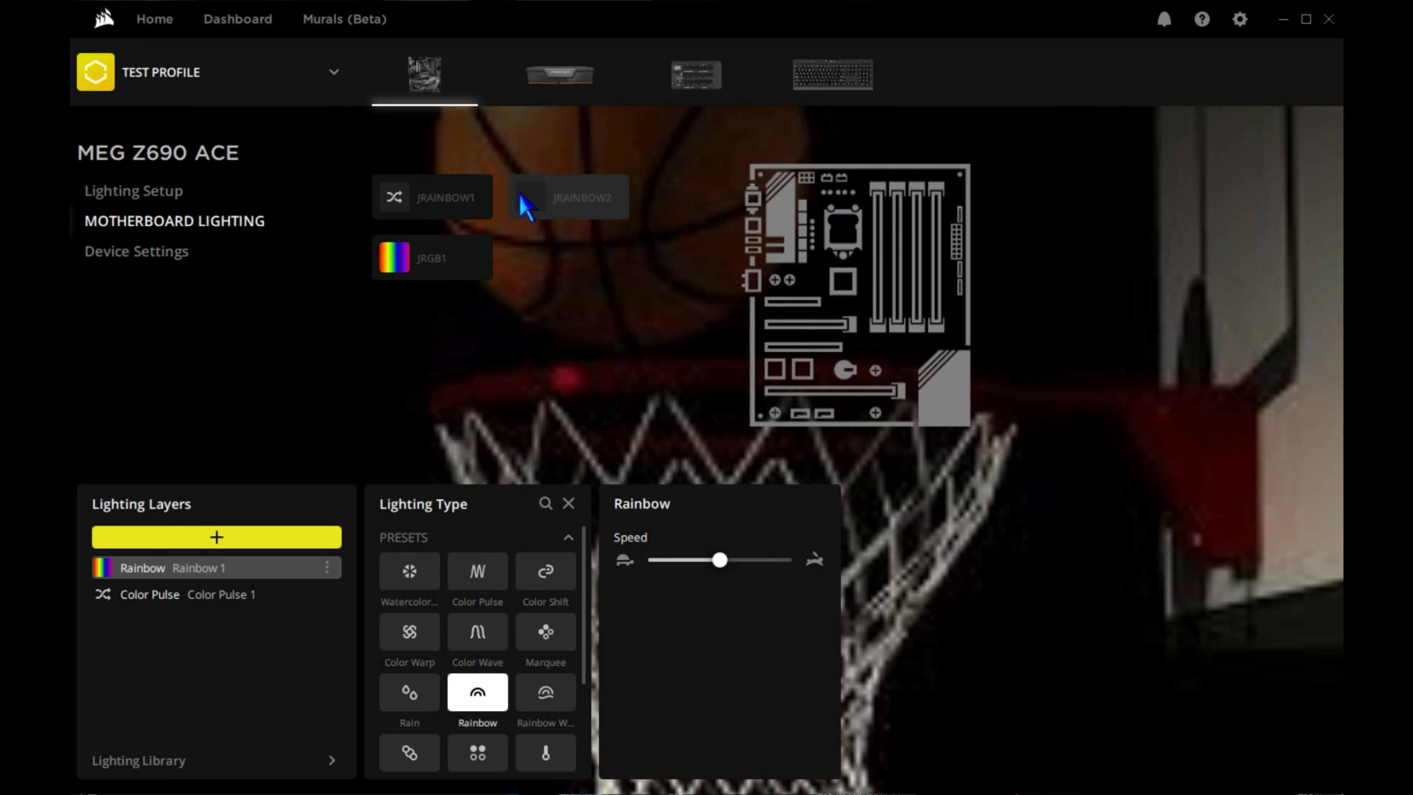
left_click(217, 602)
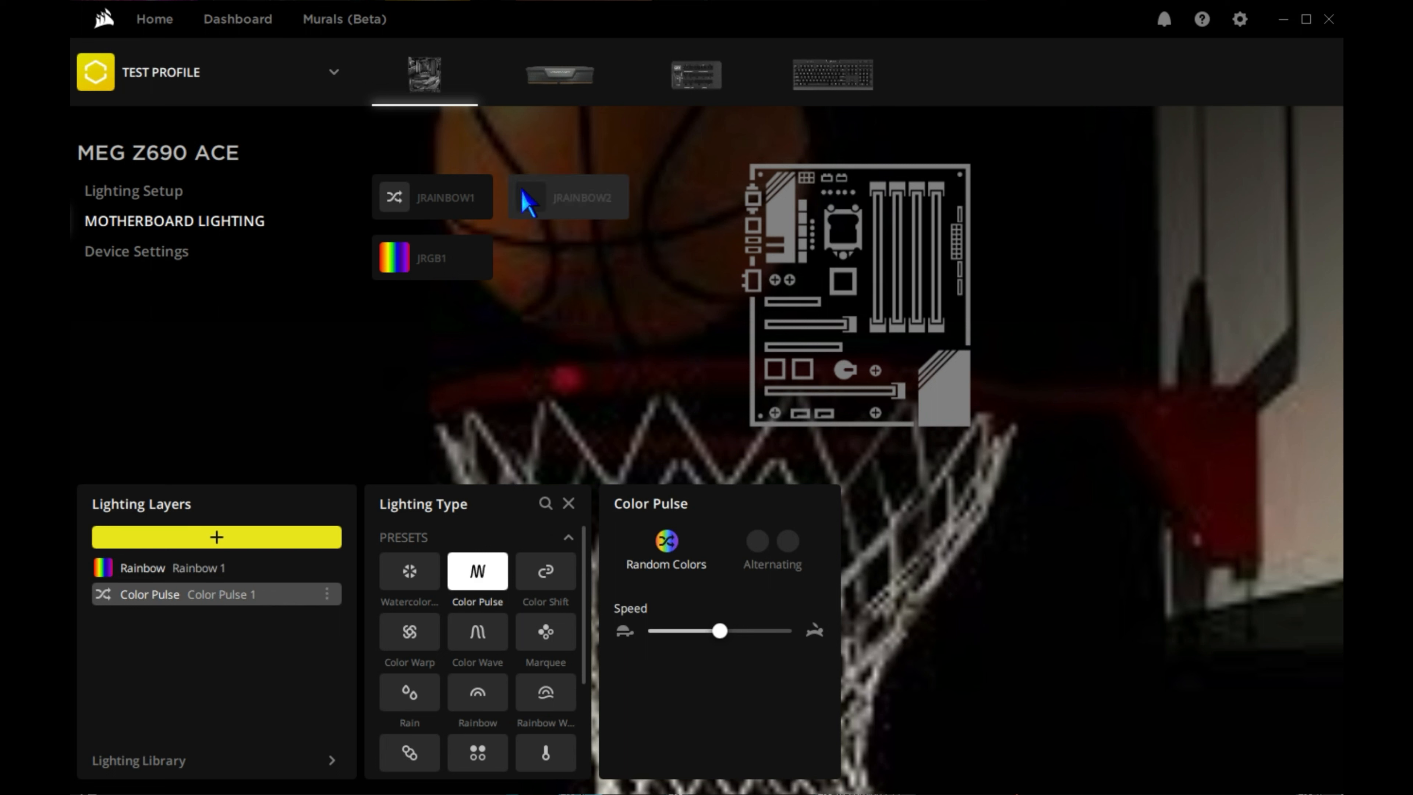
left_click(529, 201)
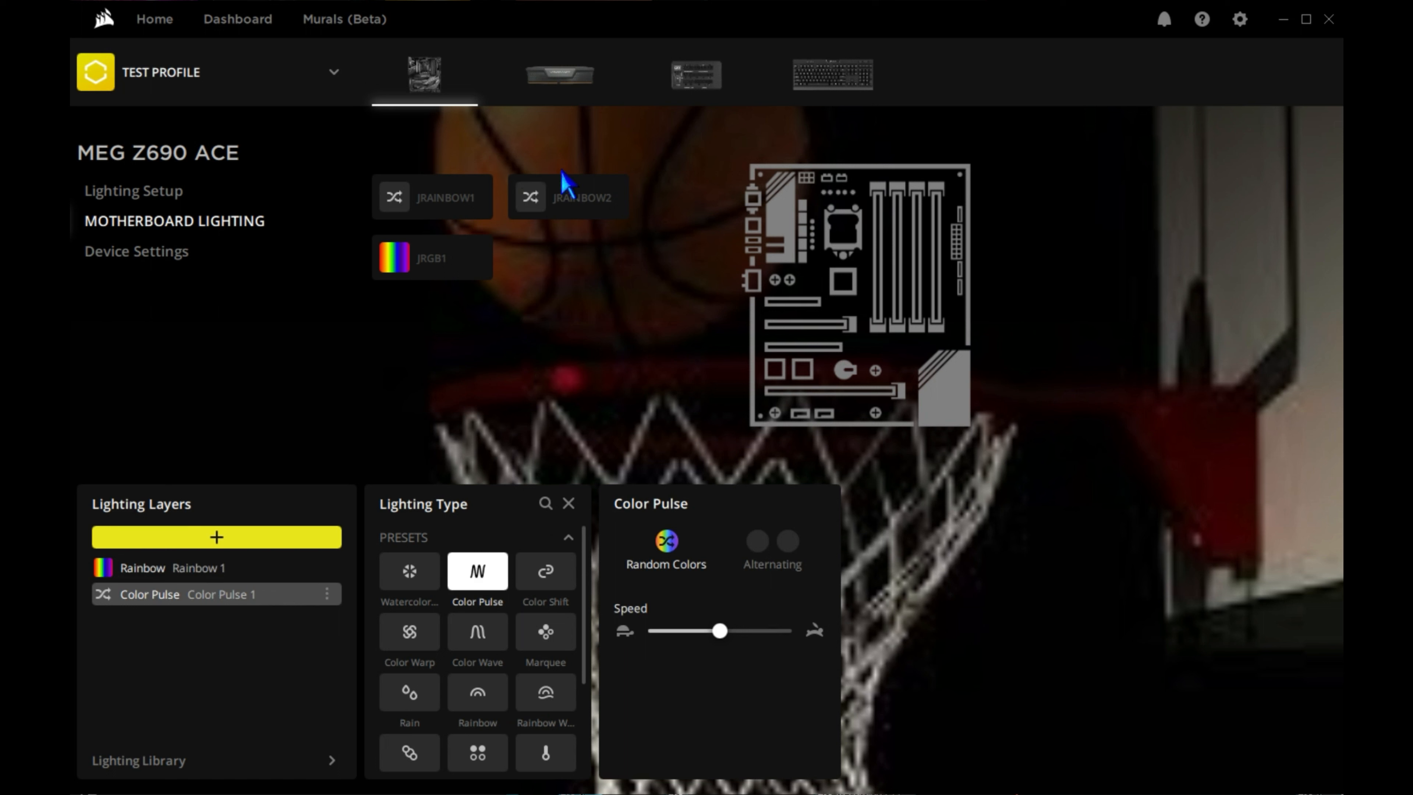
Switch between the two layers and toggle JRAINBOW2 on and off in the Rainbow layer.
left_click(248, 571)
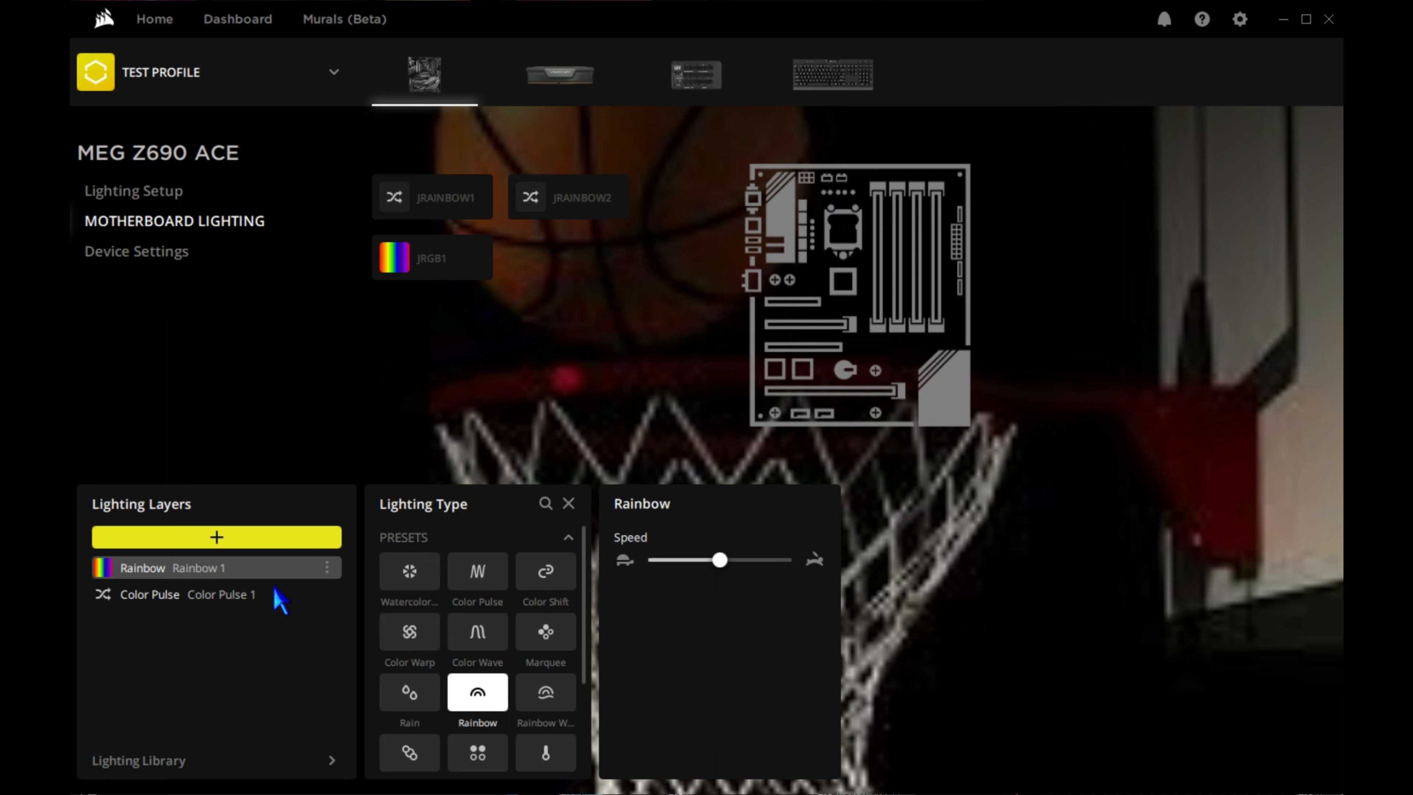
left_click(230, 596)
left_click(231, 569)
left_click(537, 212)
left_click(549, 205)
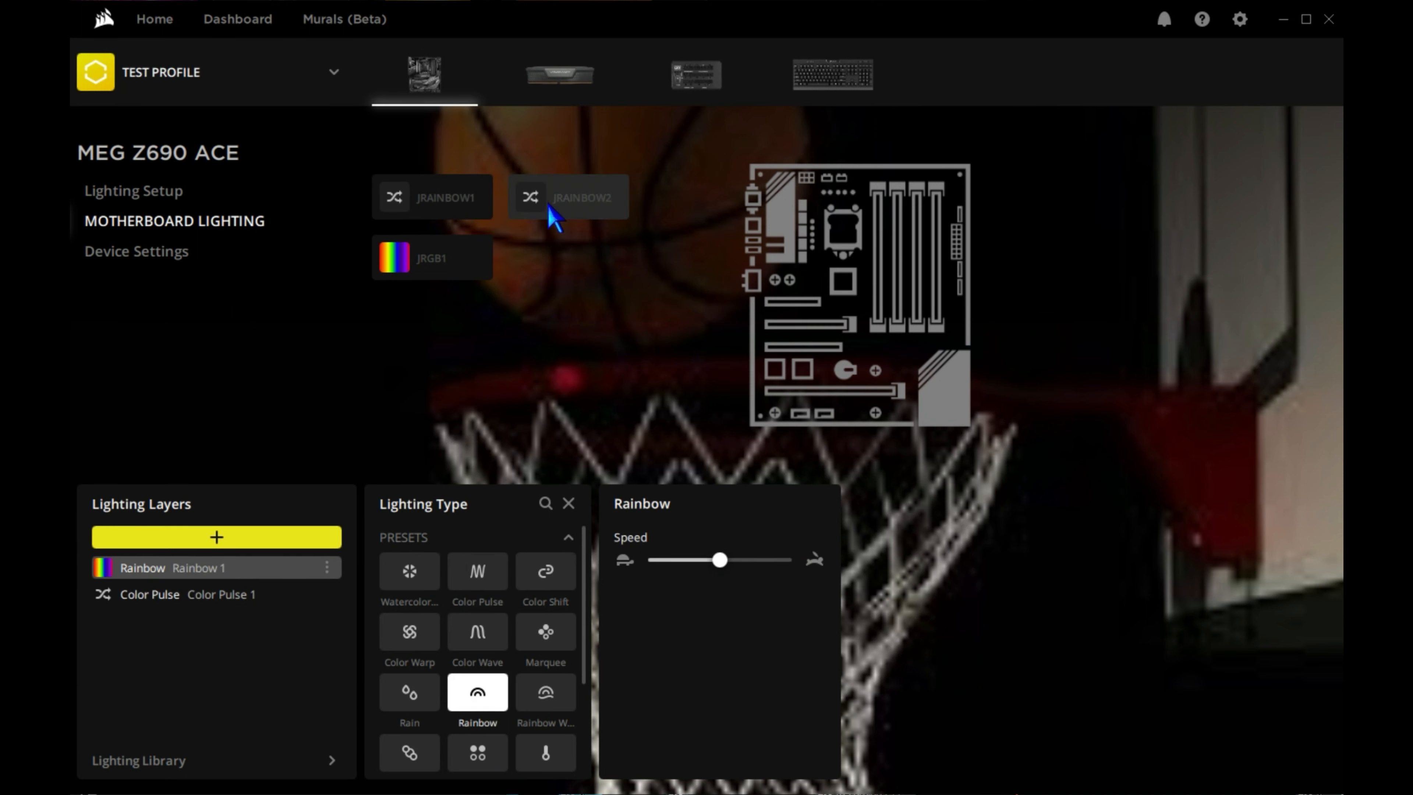